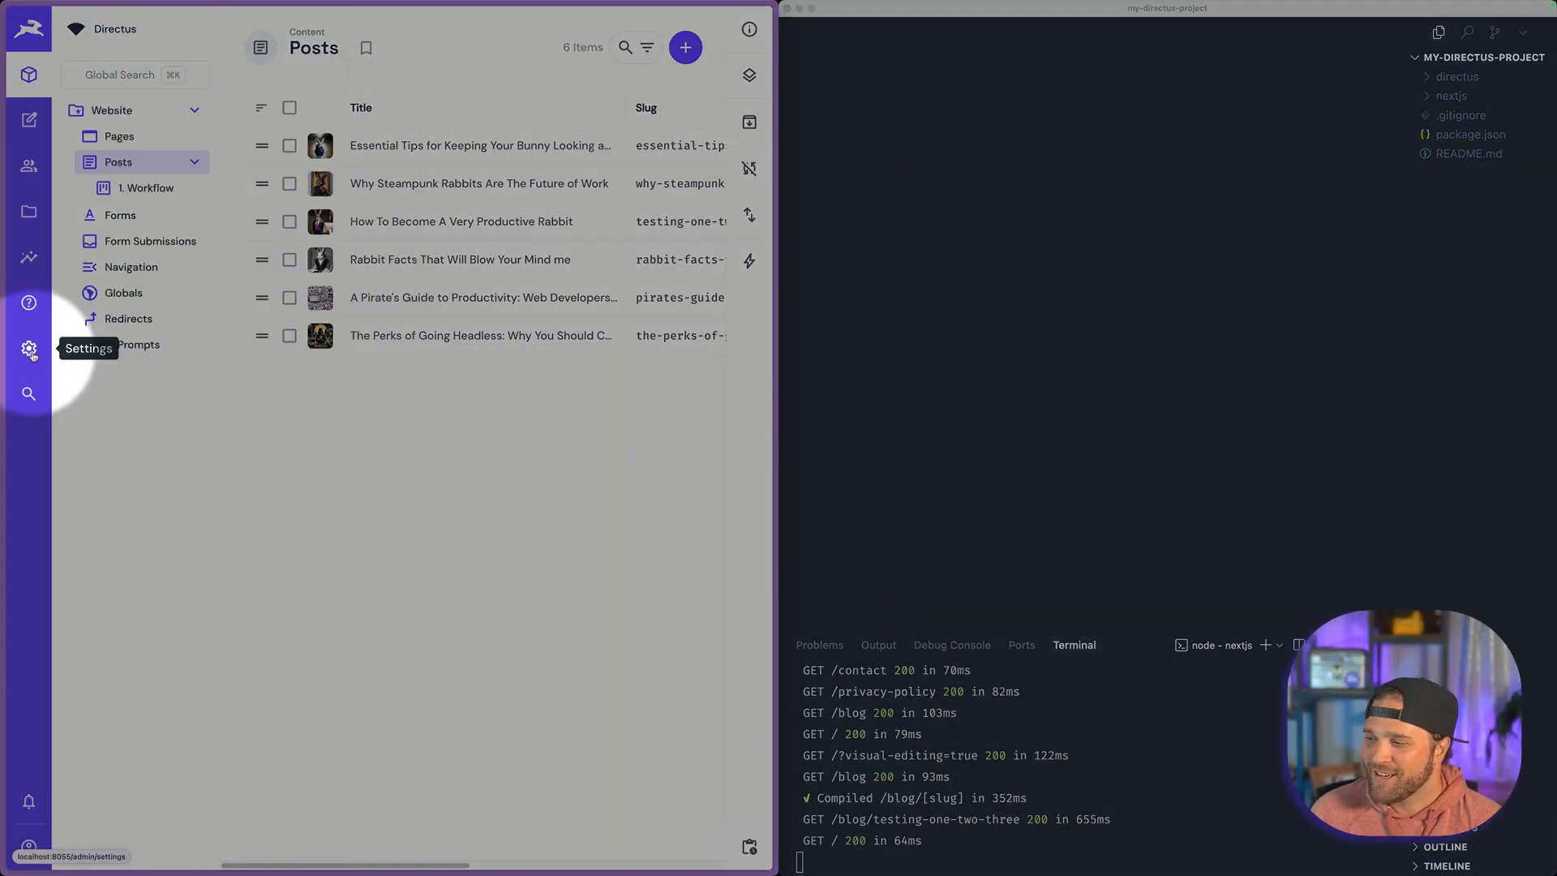
Step: Enable the MCP server in the Directus project's AI settings
click(39, 350)
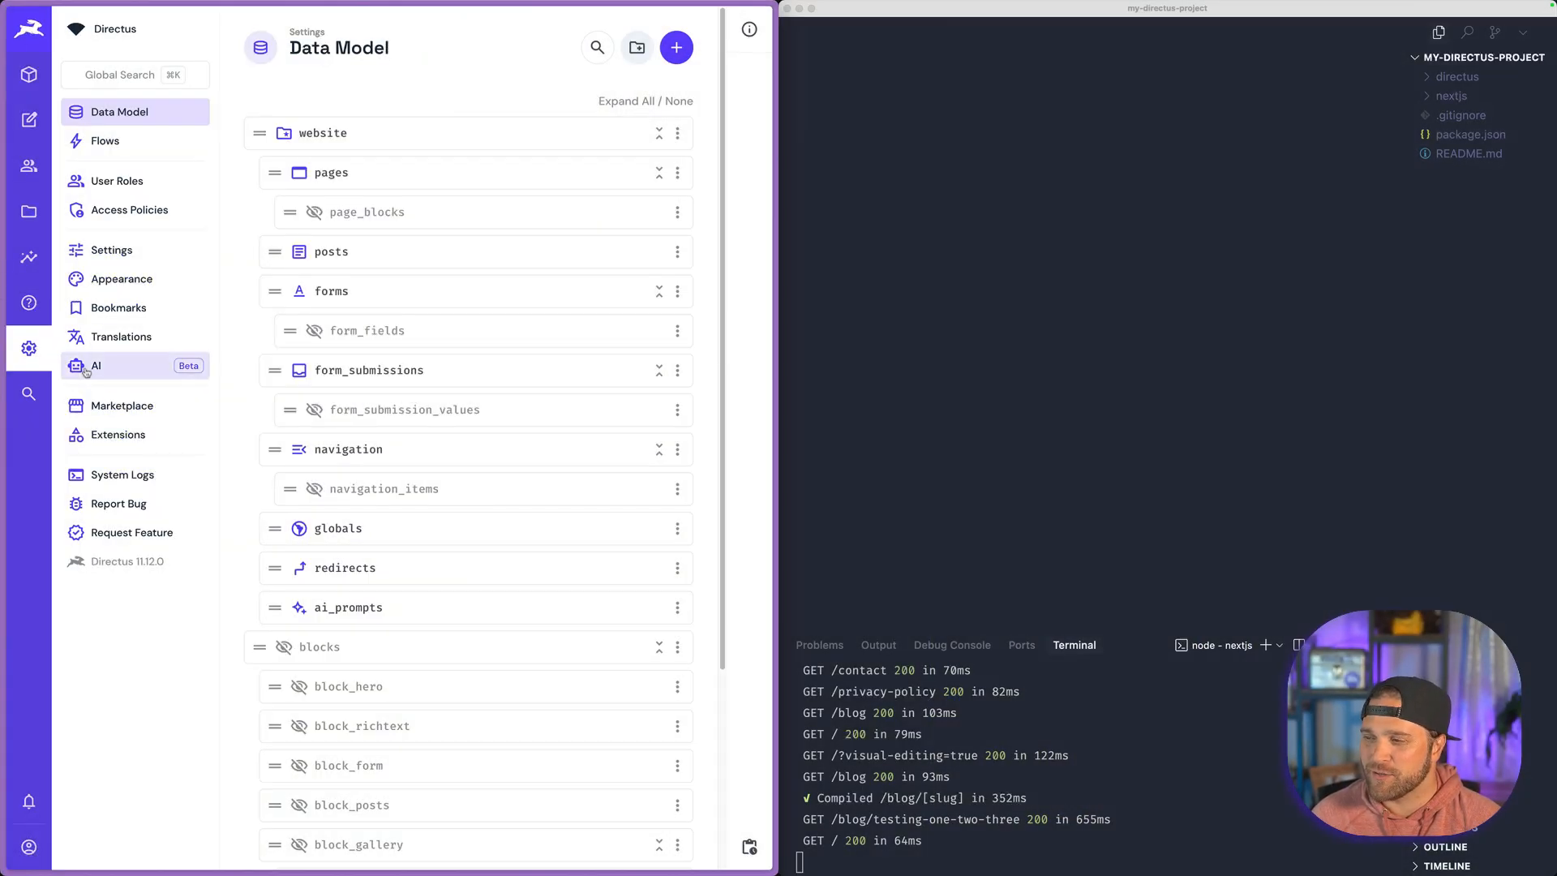
click(76, 367)
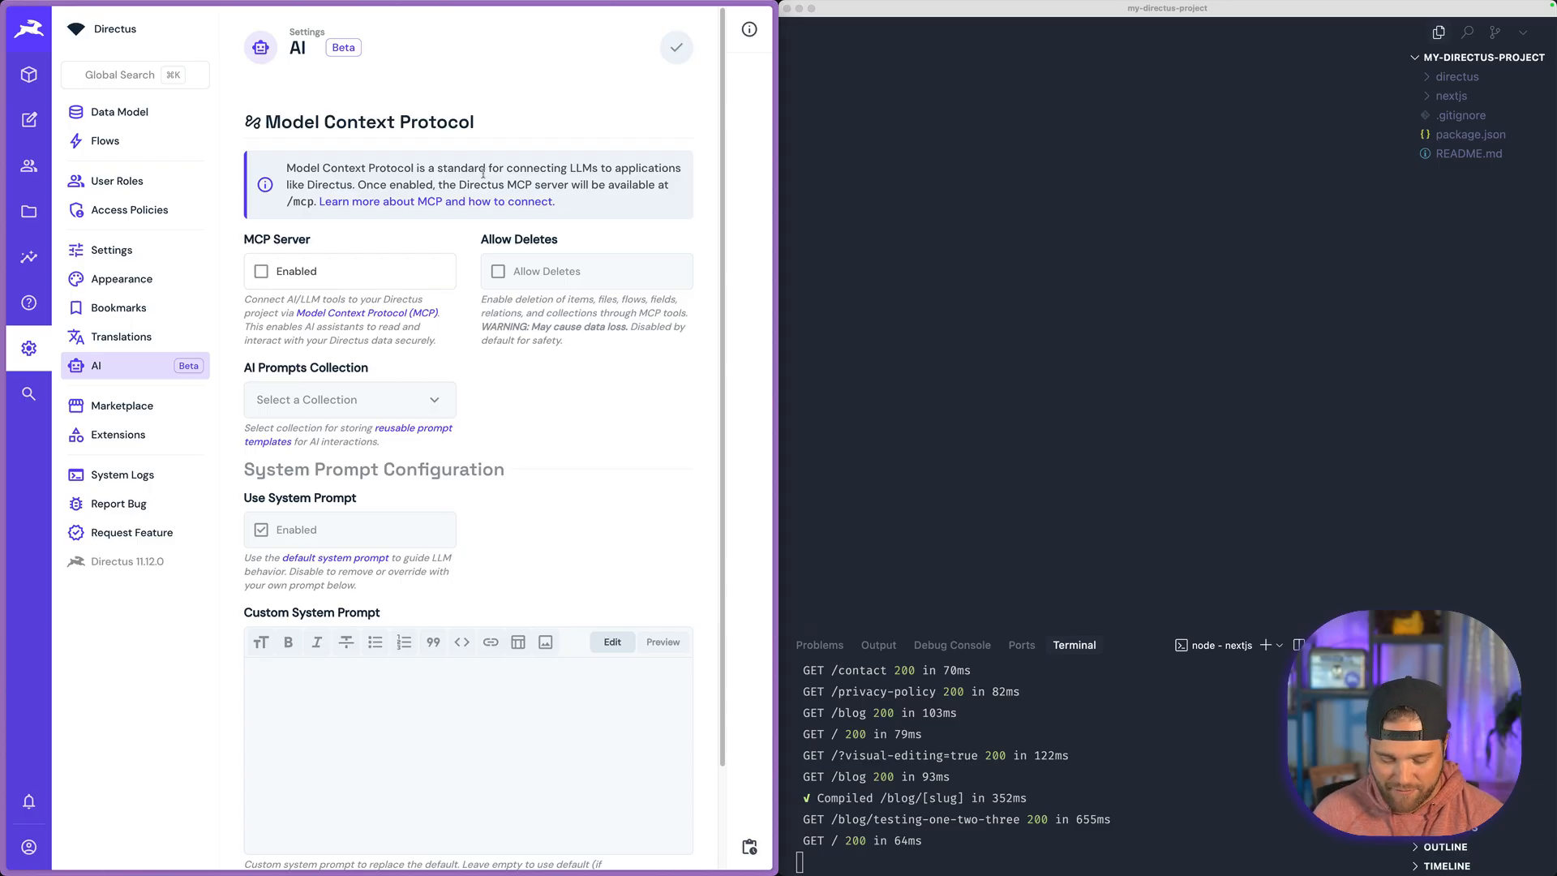
key(super+l)
key(Escape)
click(372, 269)
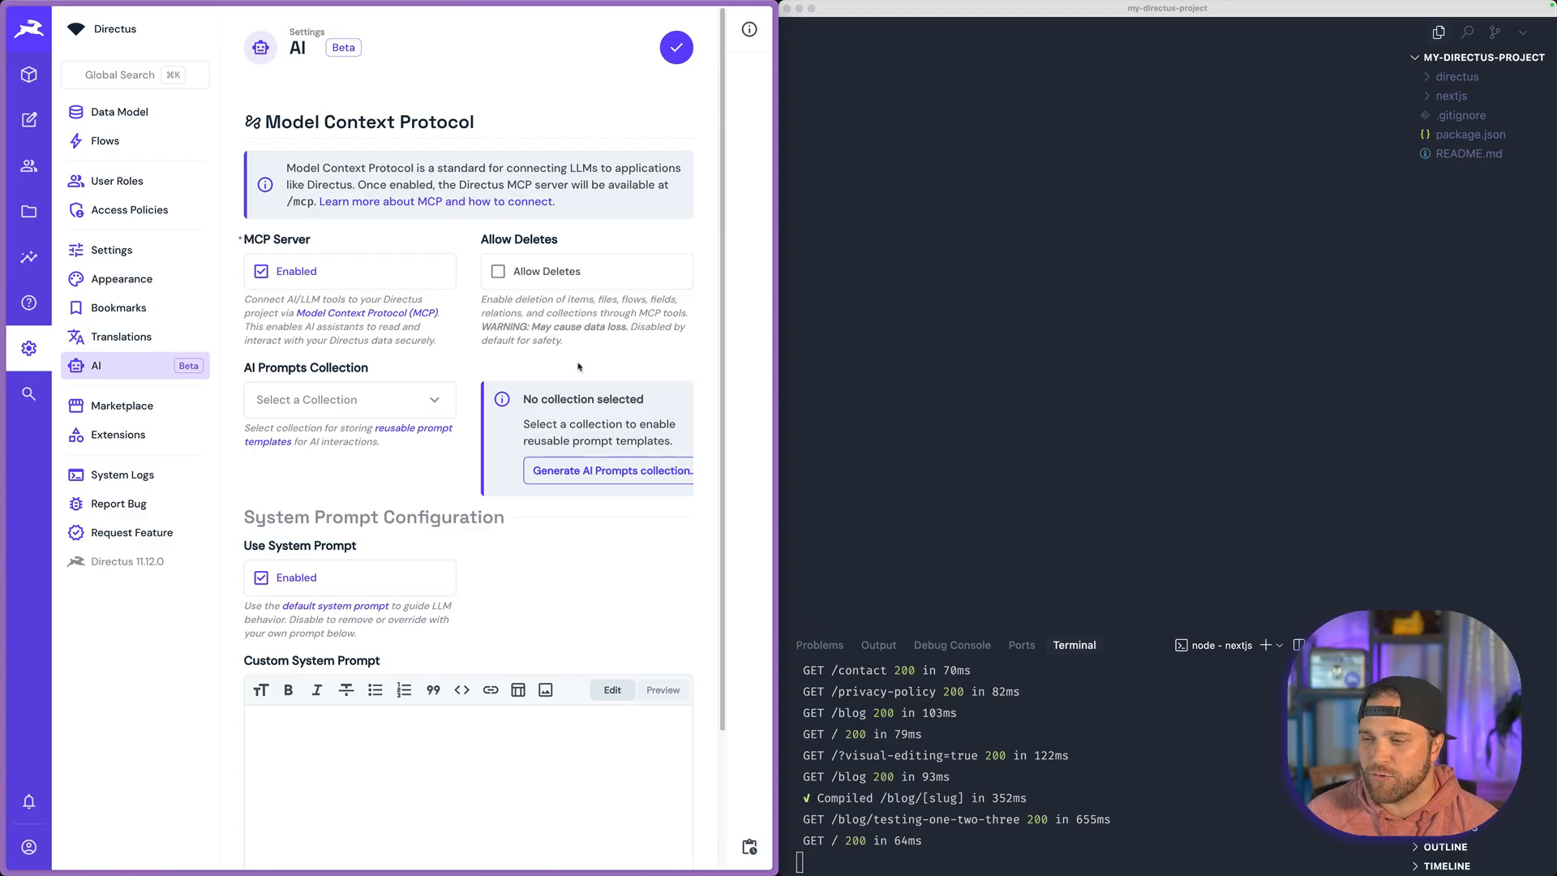
Step: Choose AI Prompts as the AI prompts collection, allow deletes, and save the AI settings
click(405, 407)
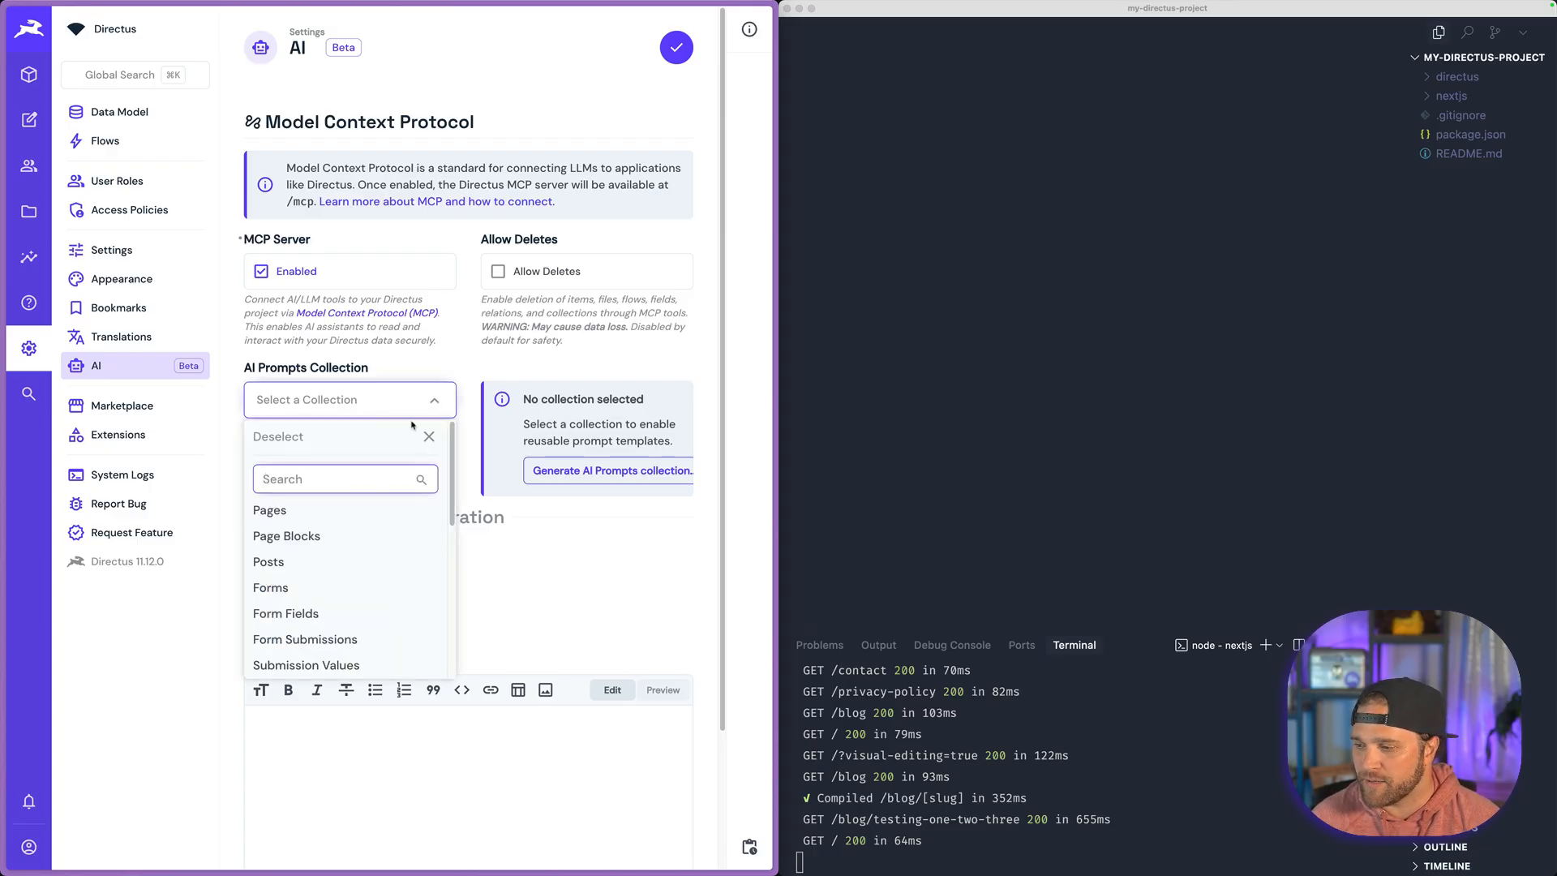
text(ai)
click(298, 515)
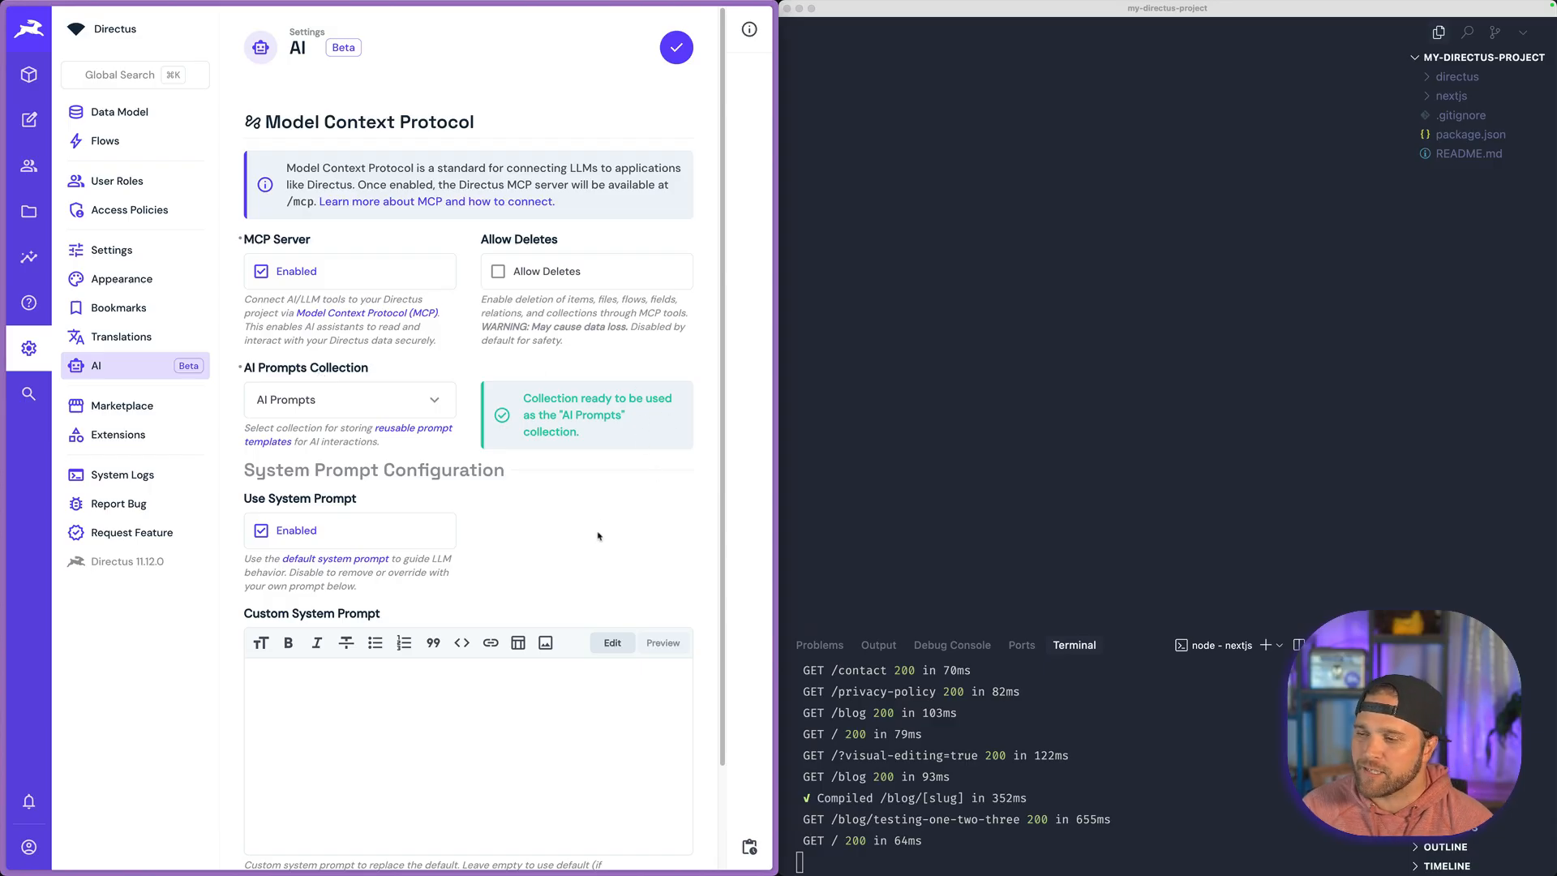
click(665, 52)
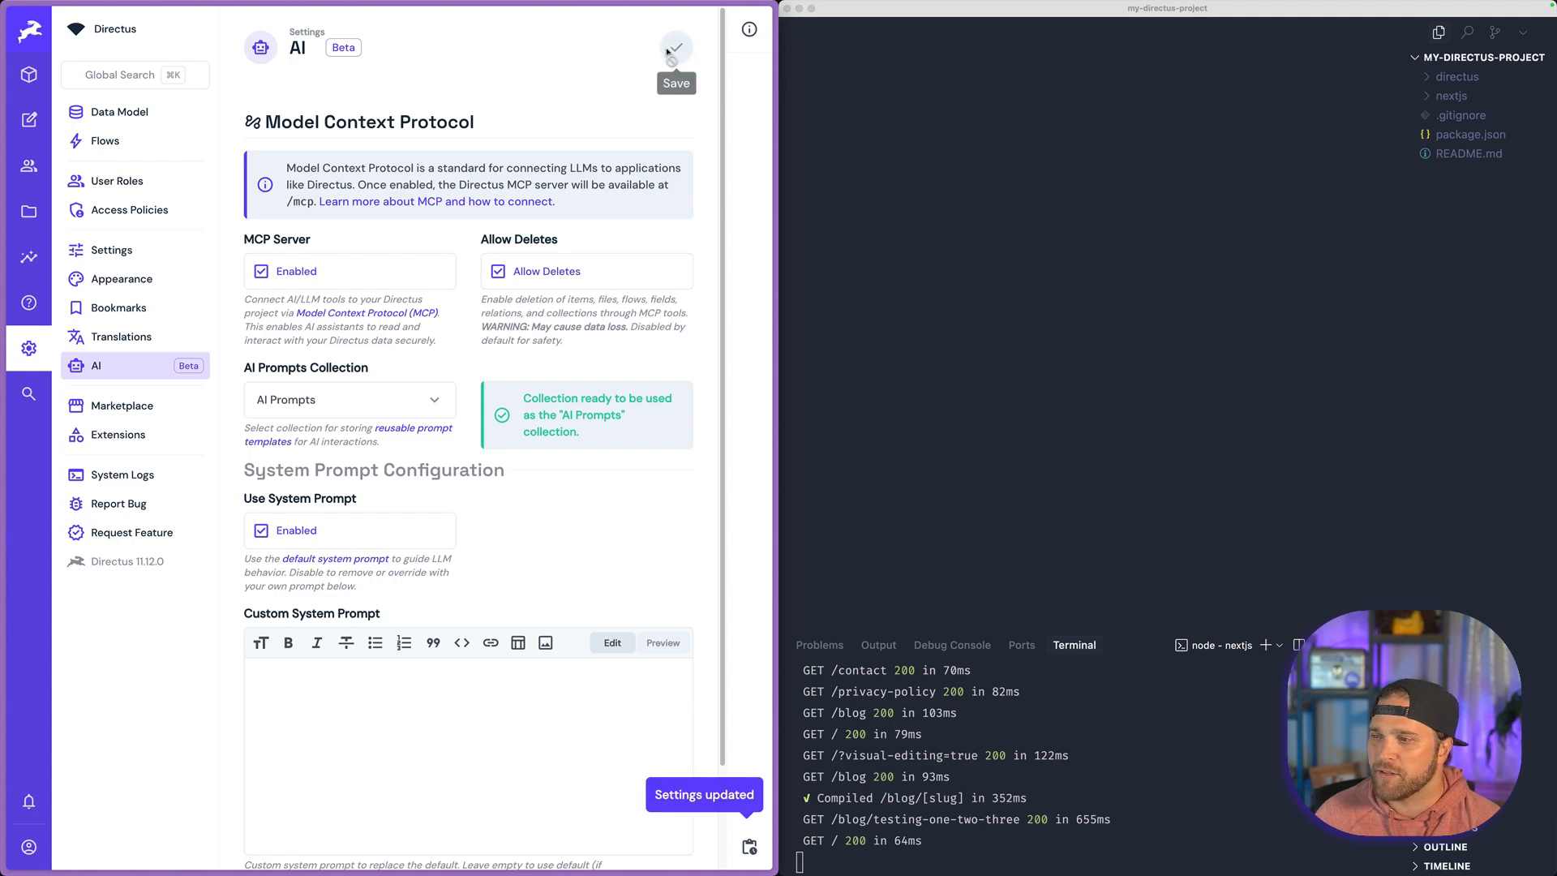
Step: Generate a static access token for the Admin User, copy it, and save the user
click(28, 166)
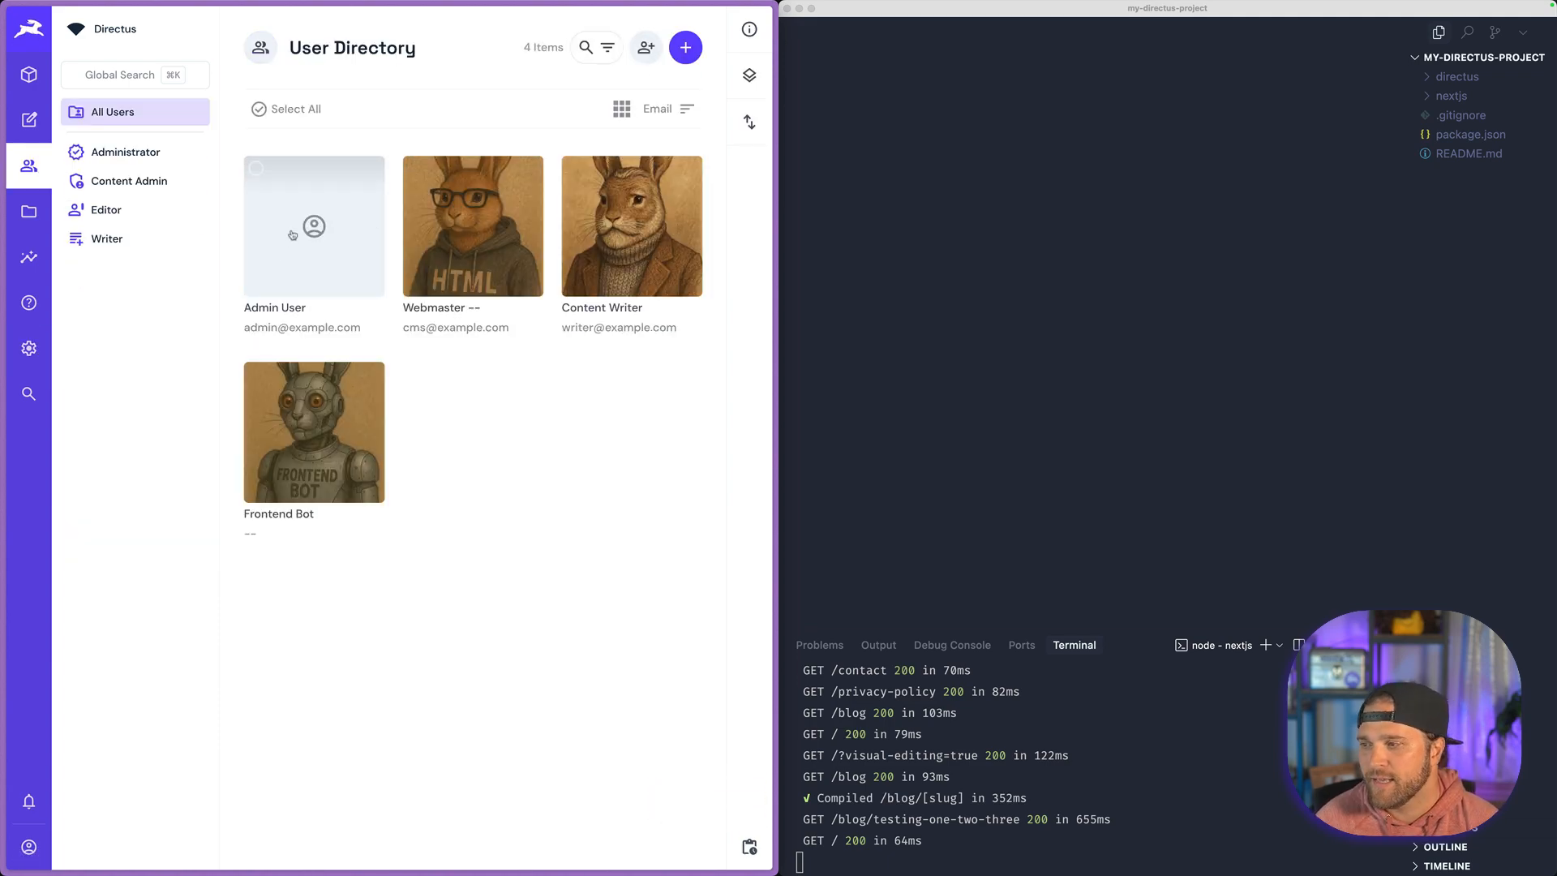
click(330, 219)
scroll(387, 650, down, 15)
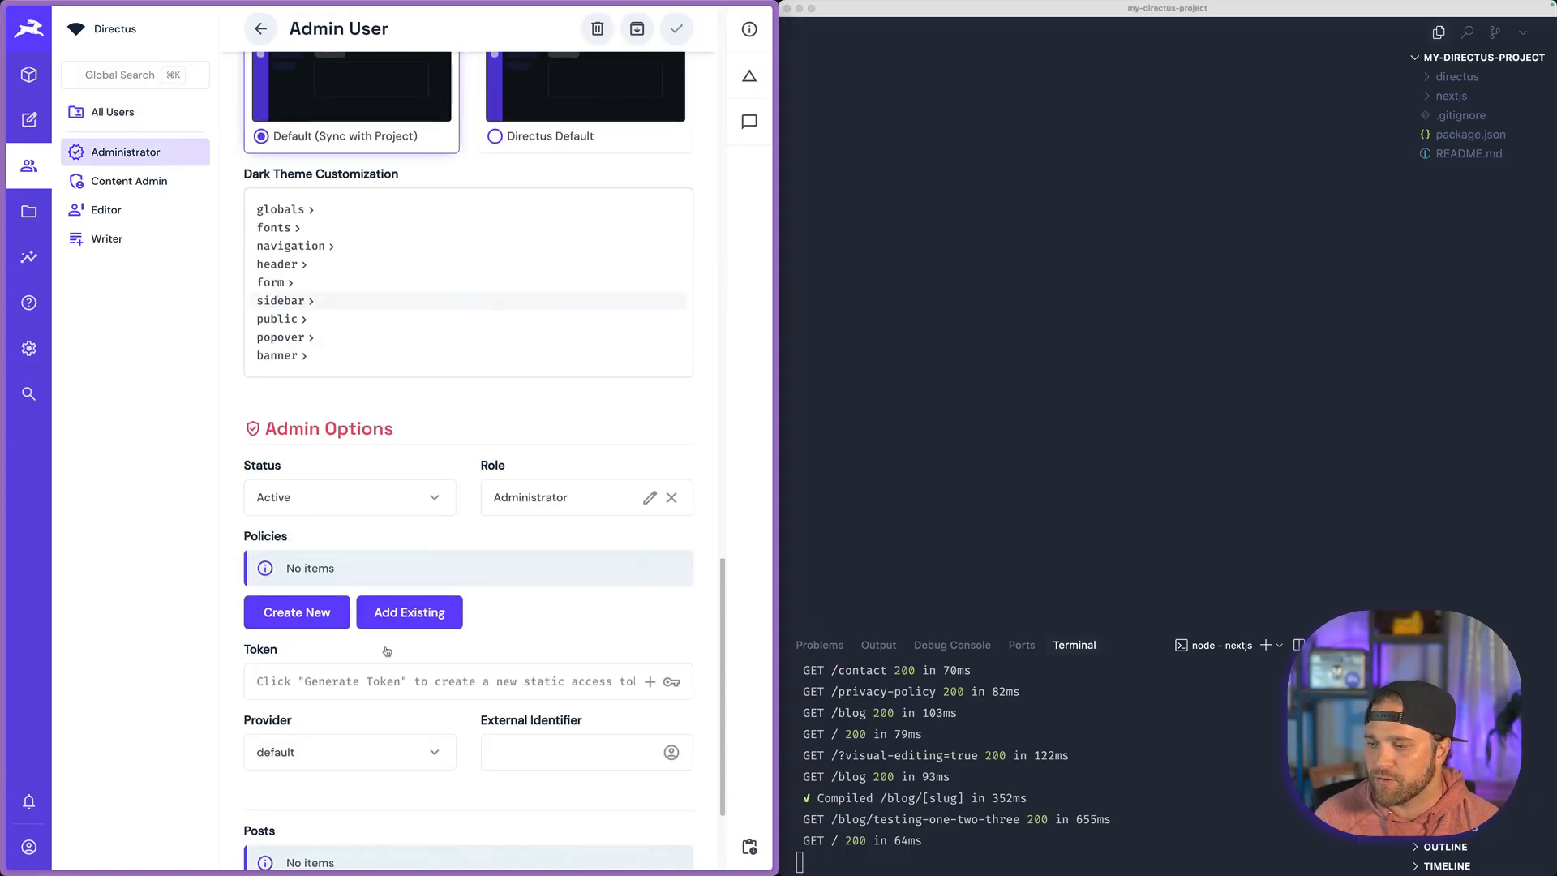
click(650, 681)
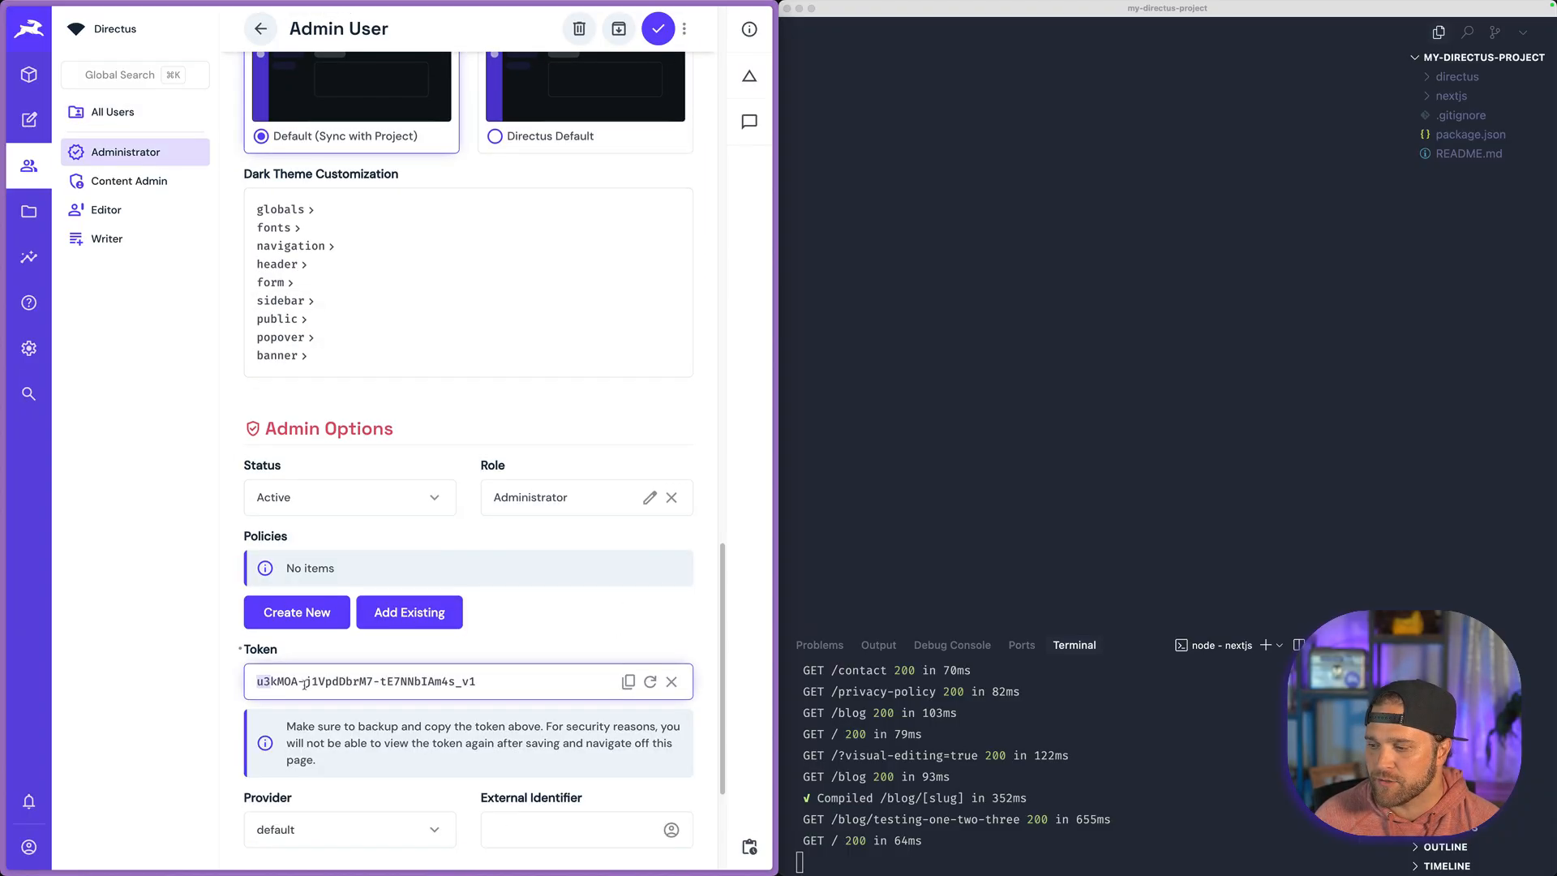
drag(304, 684, 534, 691)
key(super+s)
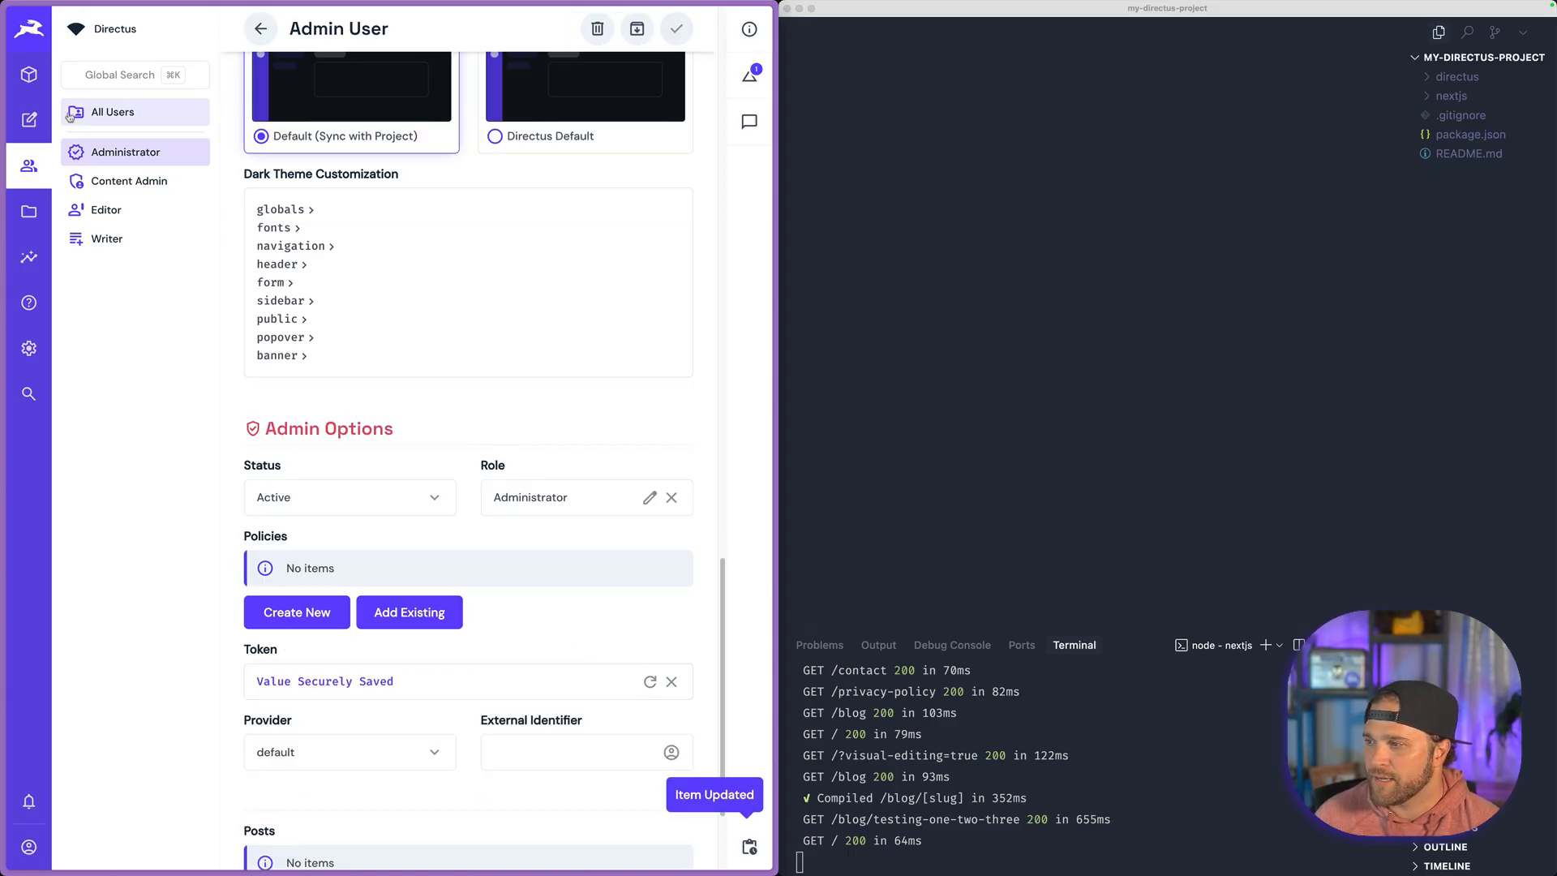
Step: Switch to the Directus Docs and open the AI guide's overview page
click(1118, 284)
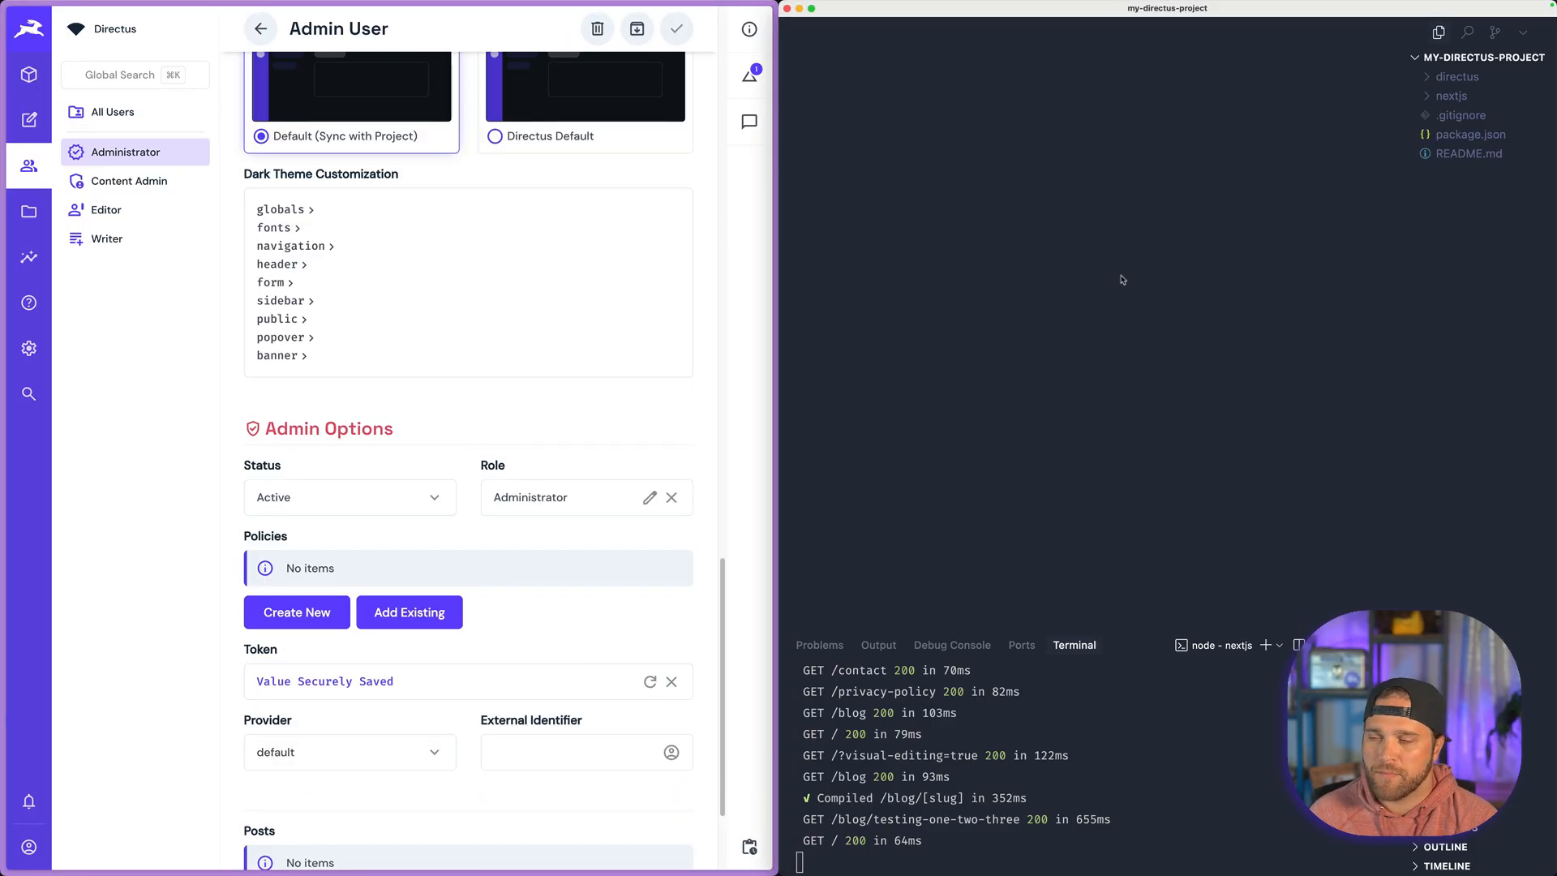
click(152, 257)
mouse_move(3, 236)
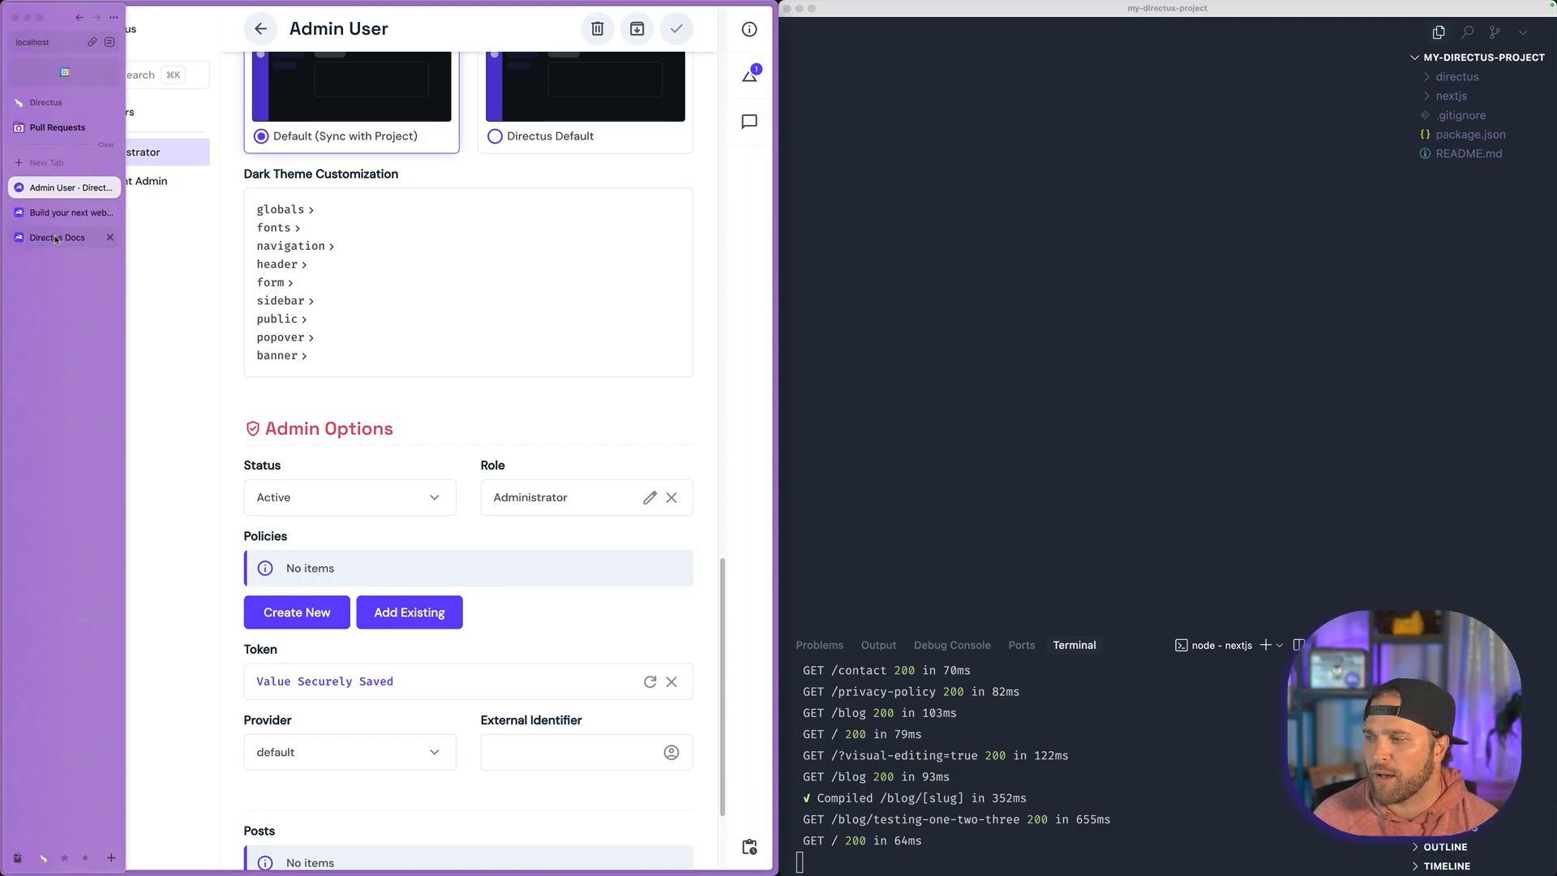
click(56, 237)
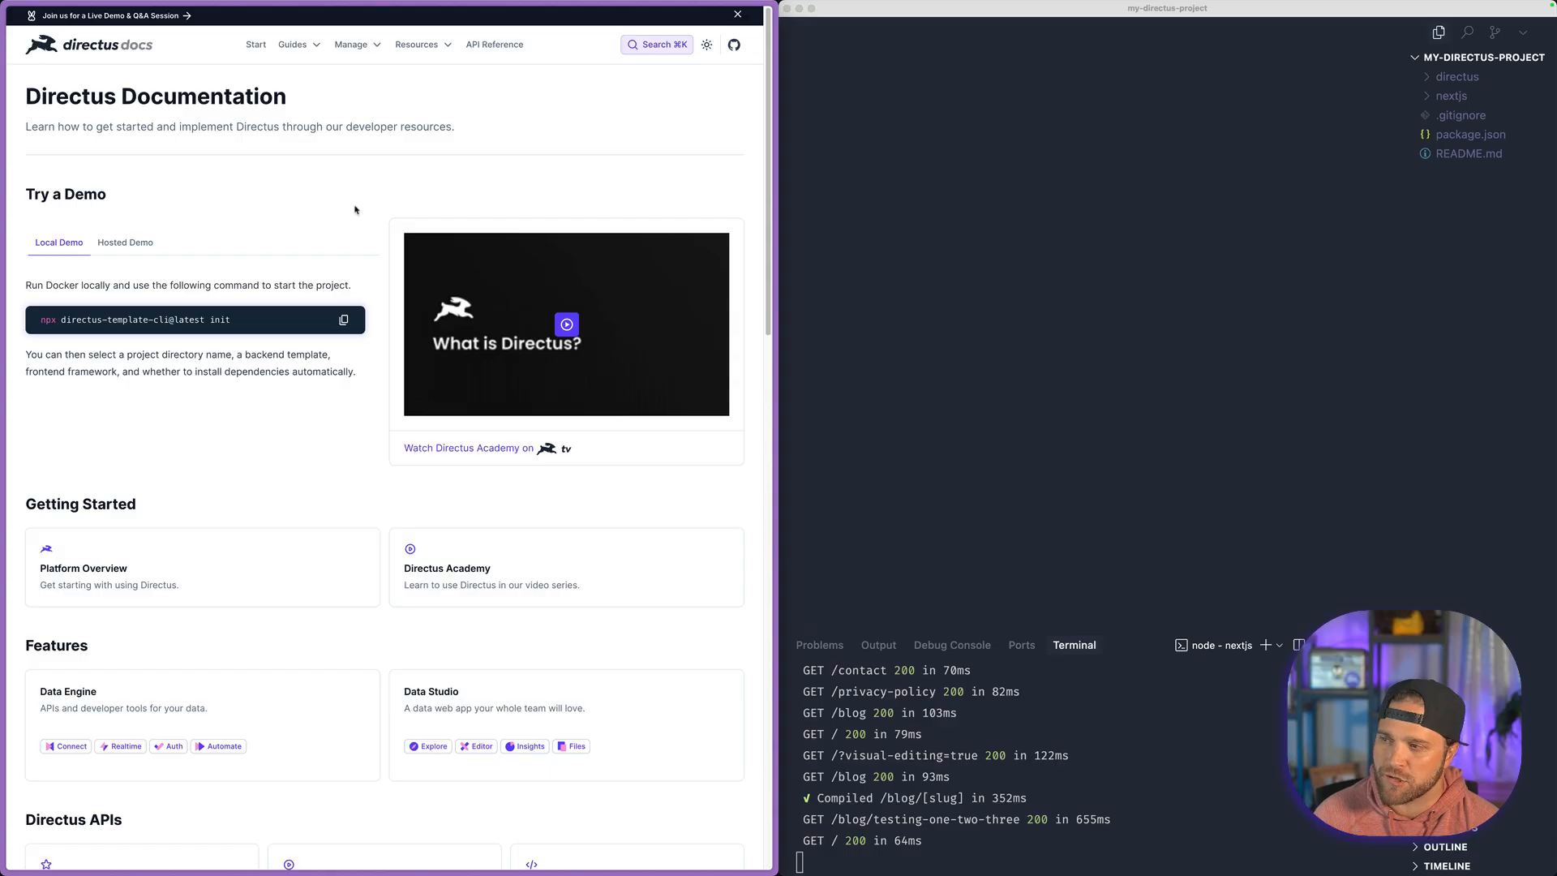
mouse_move(294, 45)
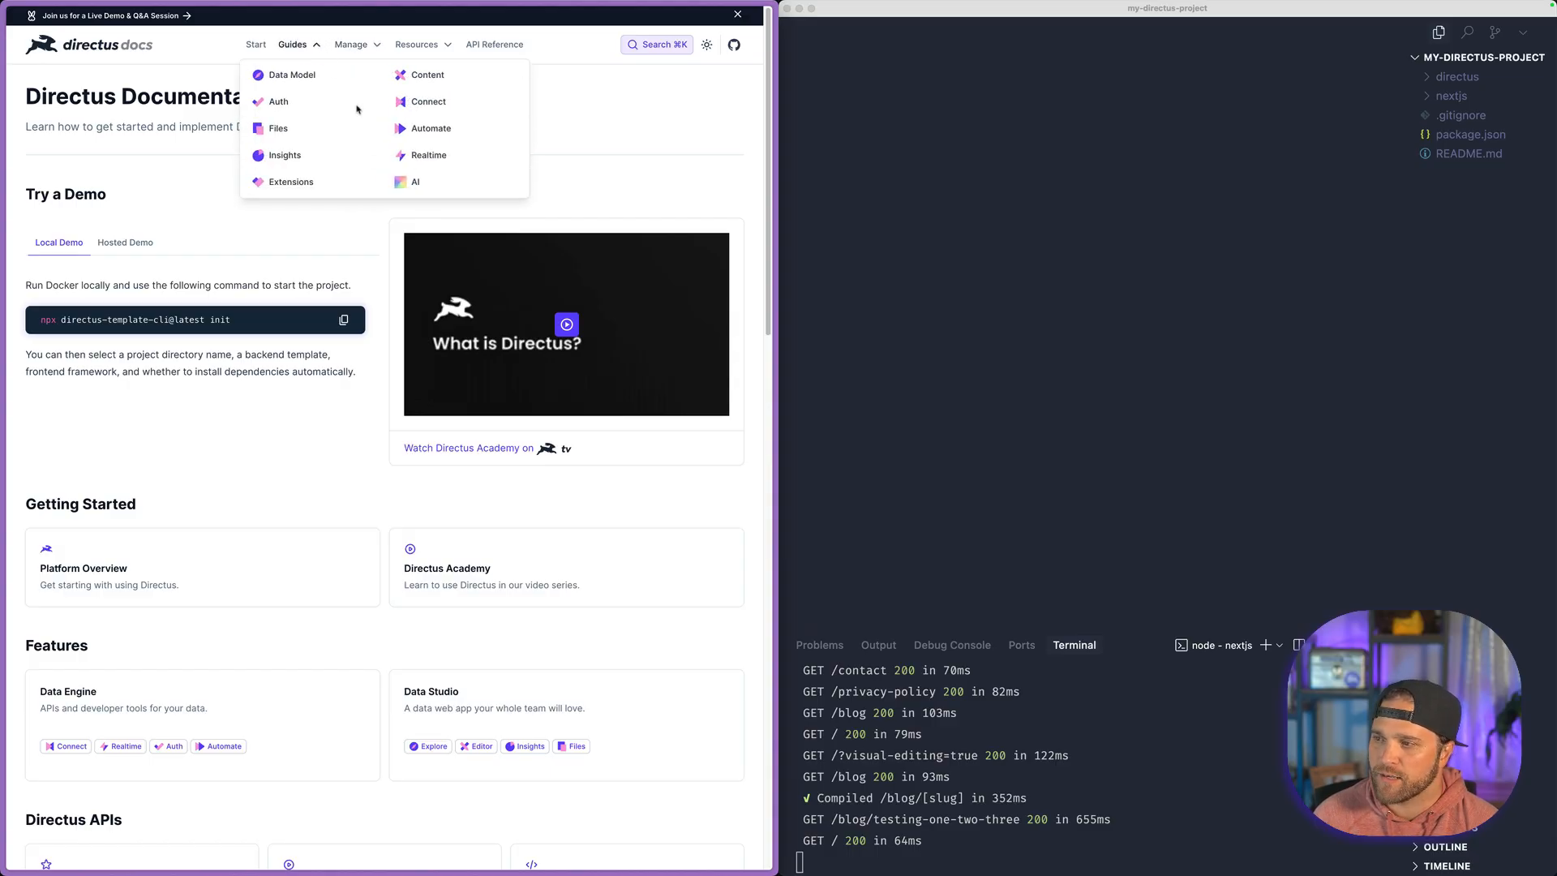
click(414, 180)
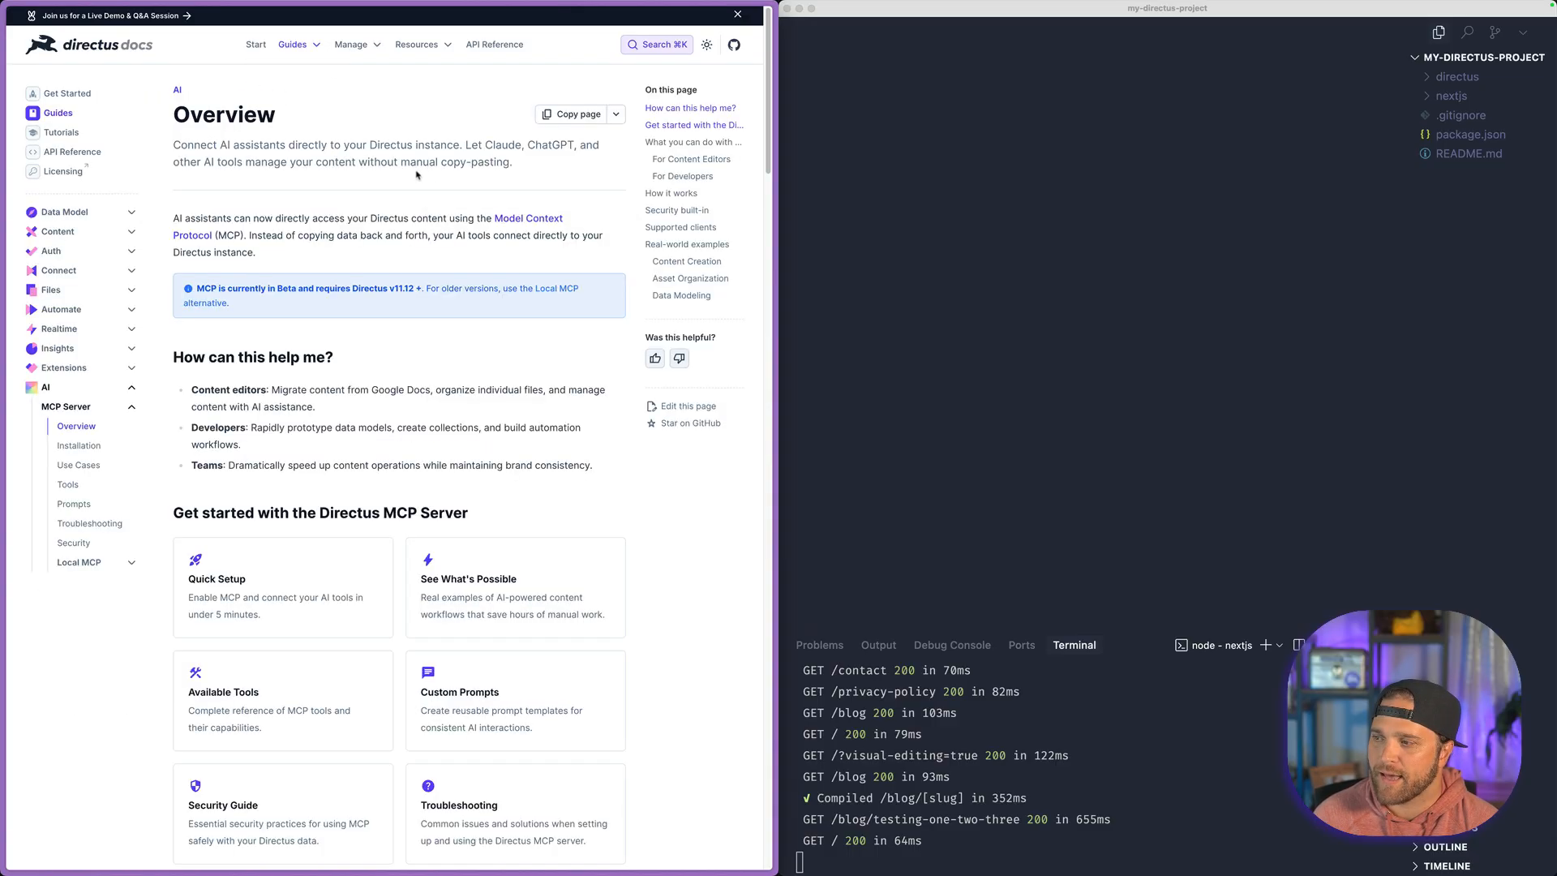
Step: Find the Cursor instructions in the Quick Setup guide and add the Directus MCP server to Cursor
click(253, 604)
scroll(490, 328, down, 10)
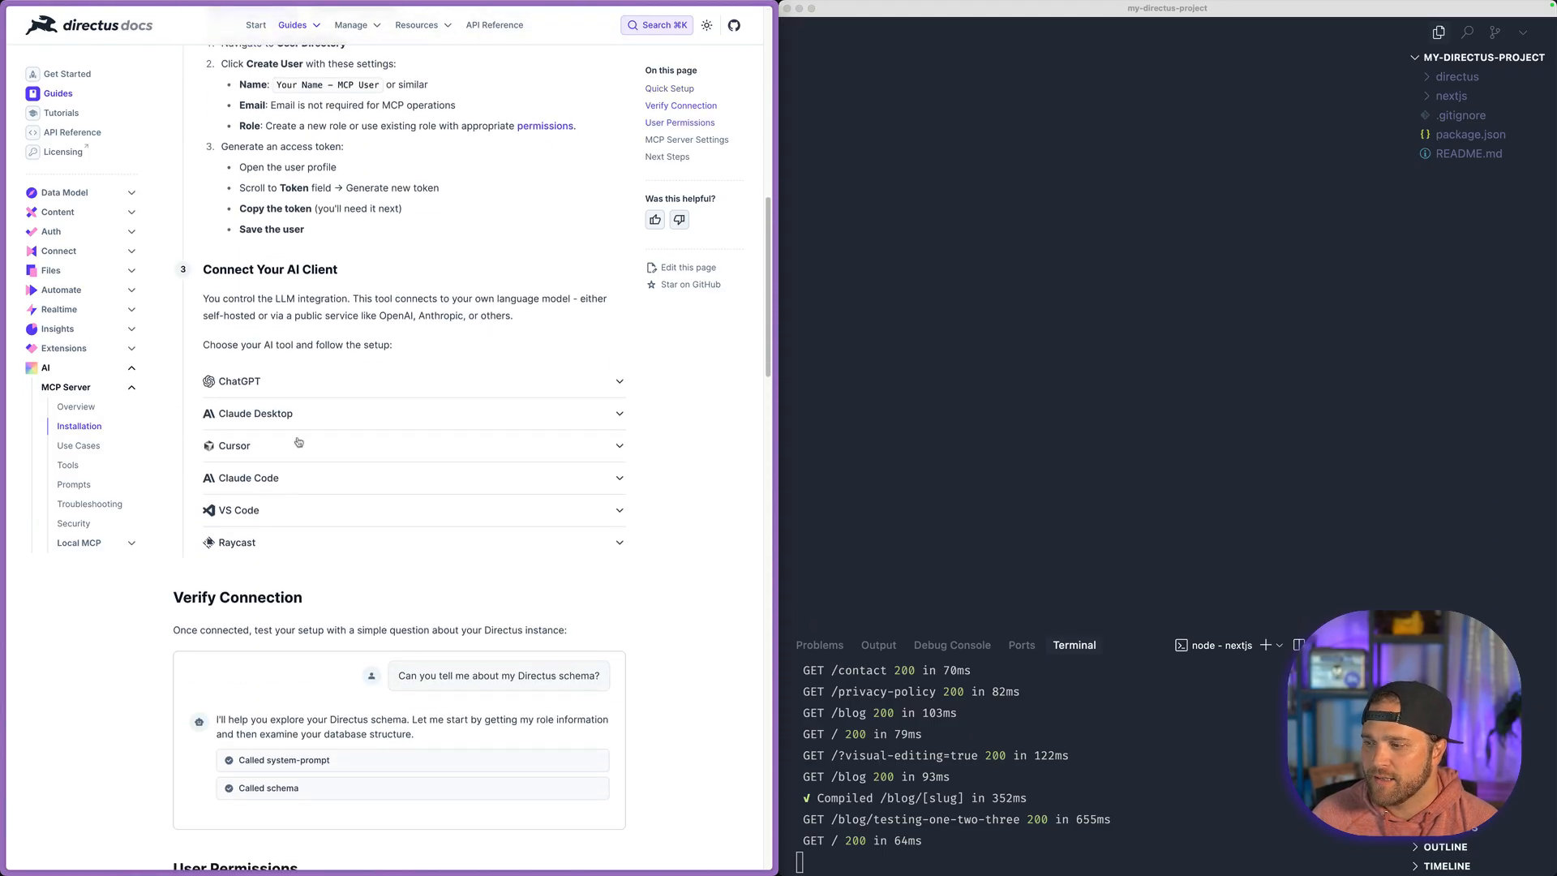
click(215, 452)
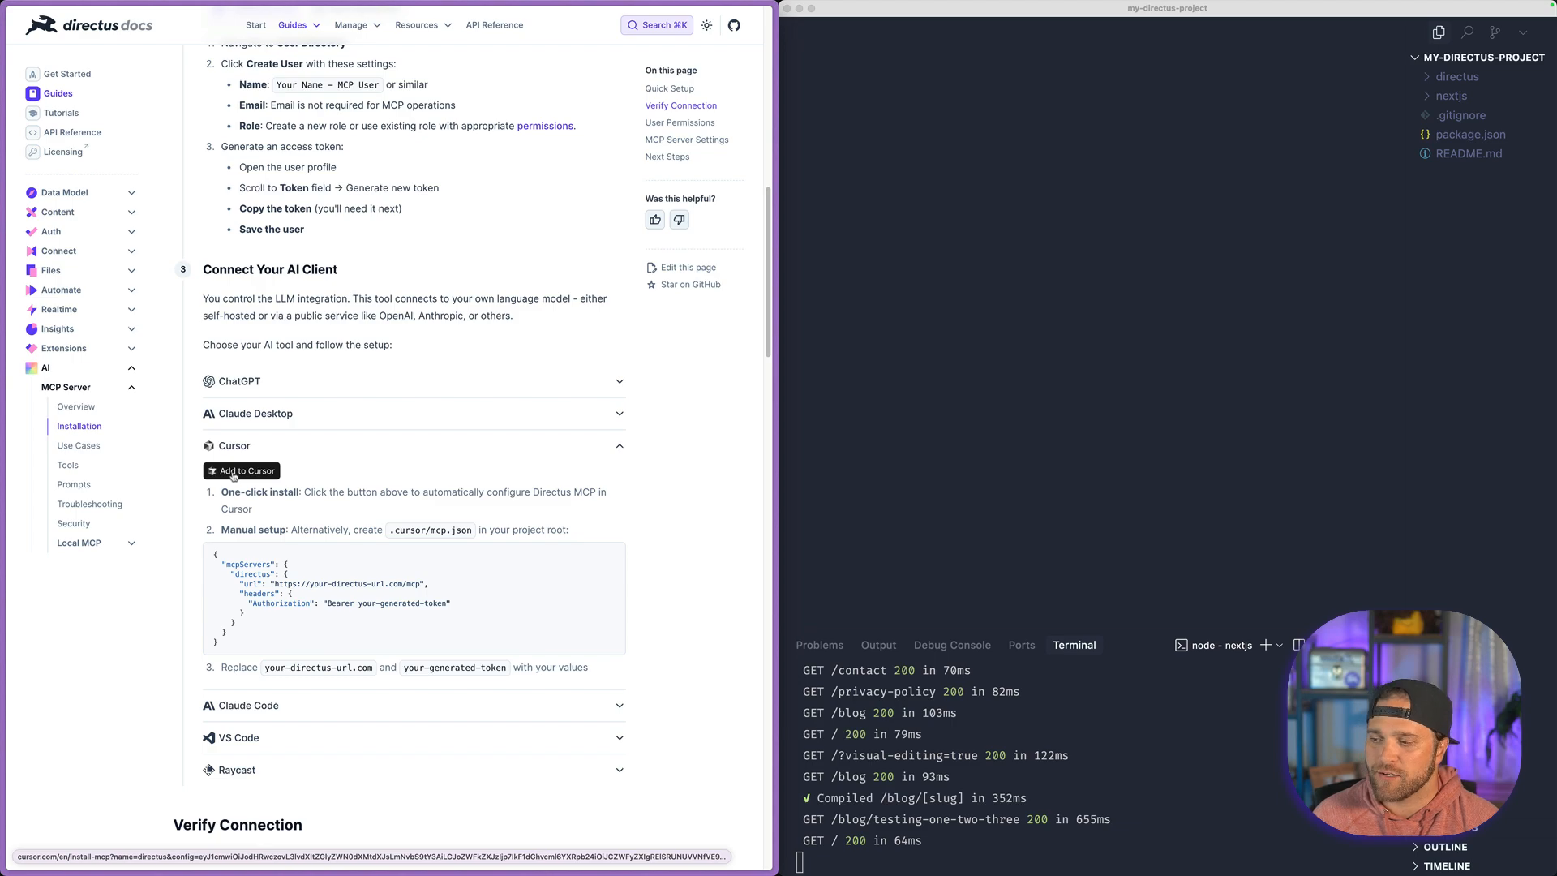
click(268, 471)
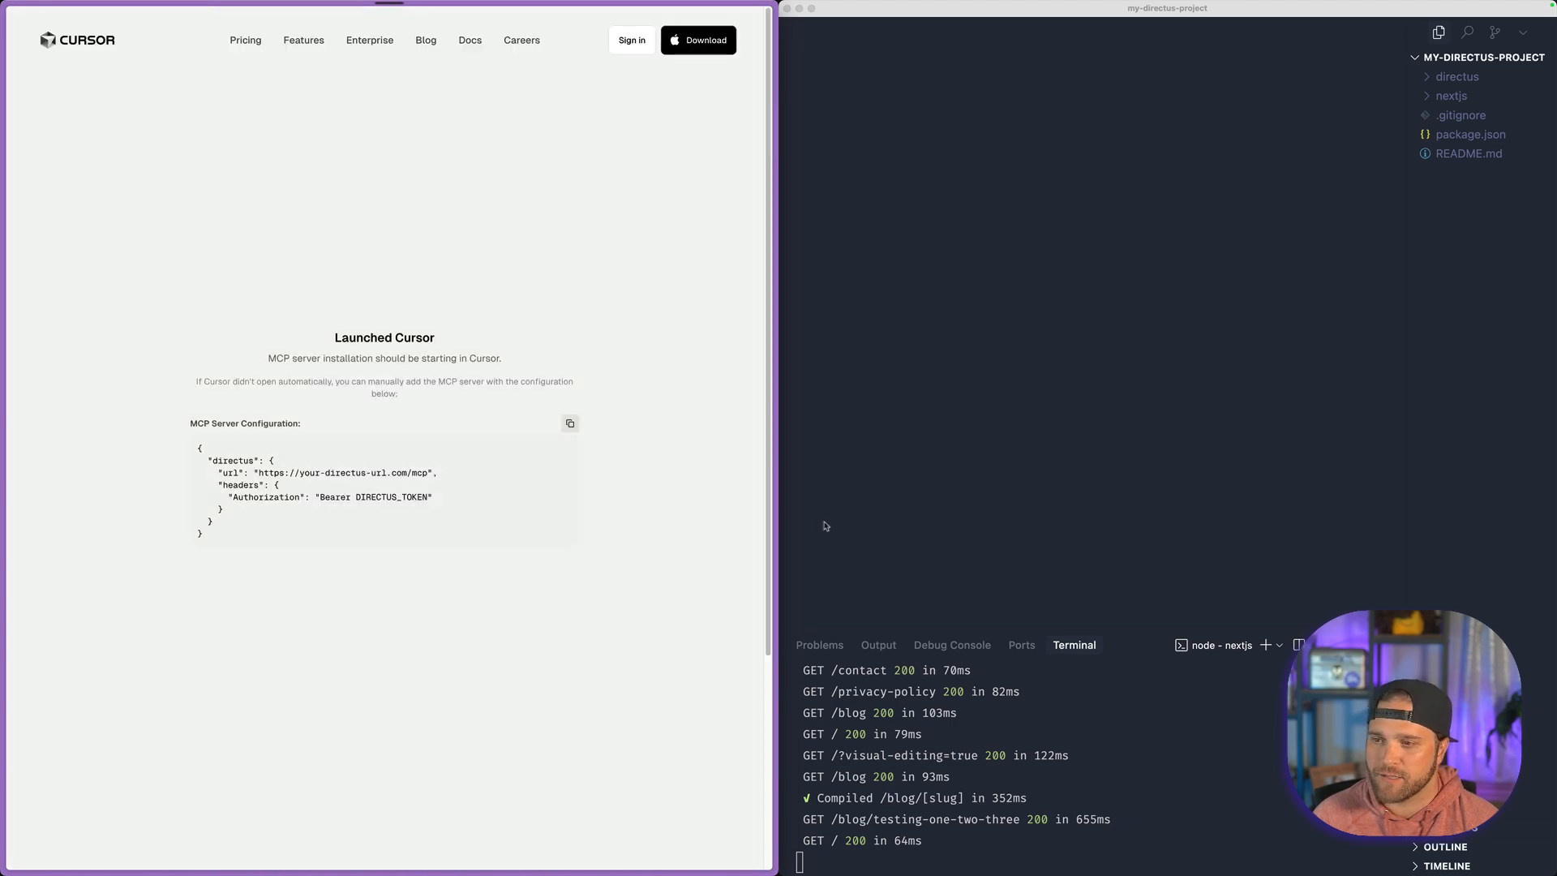
click(397, 456)
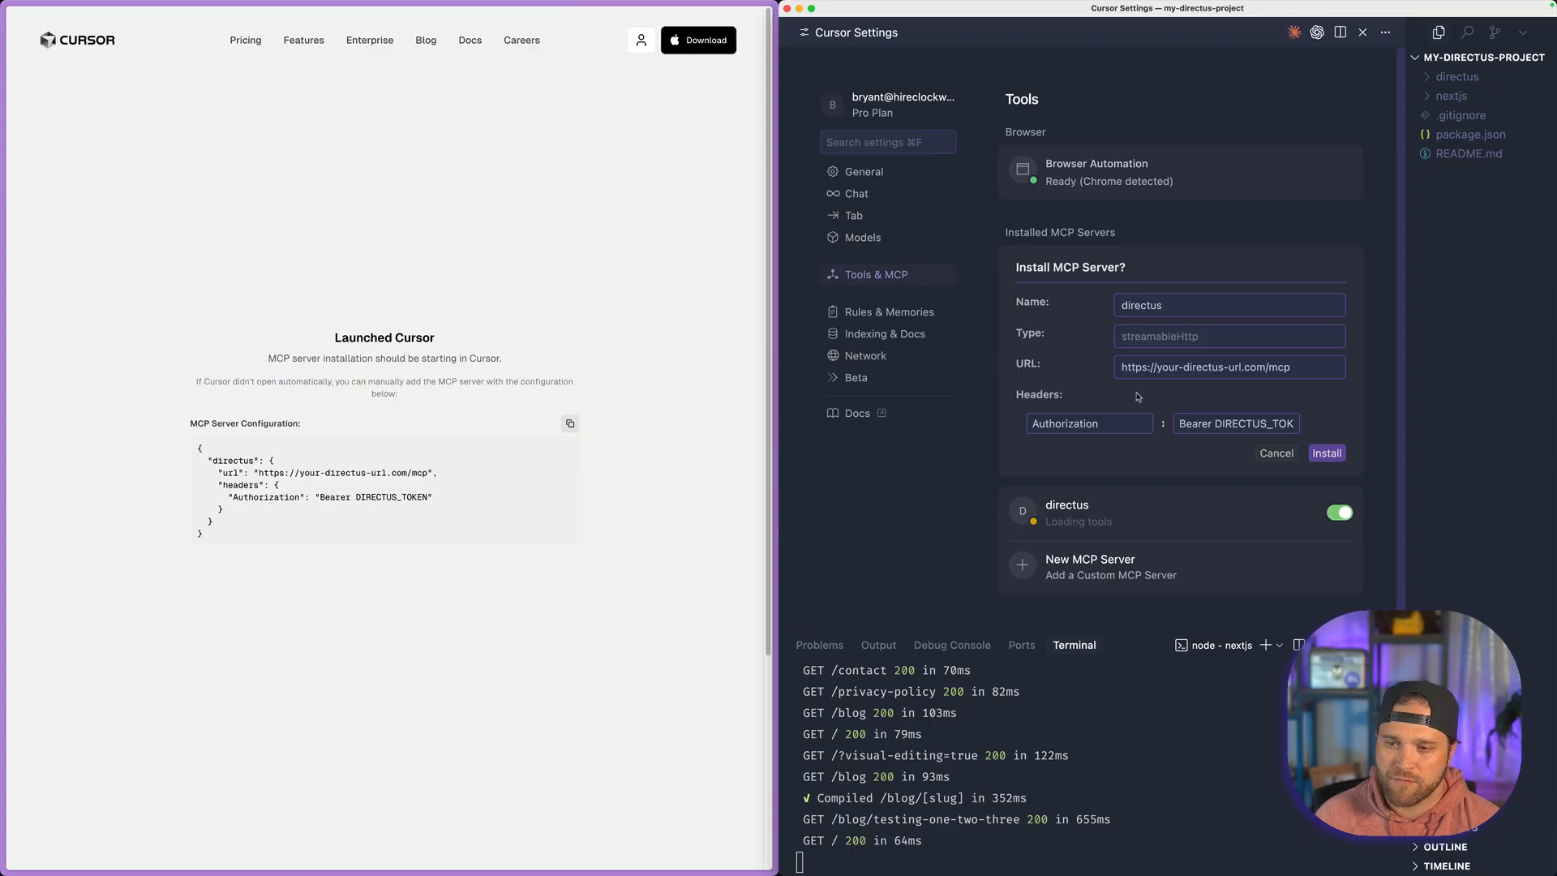
click(1146, 366)
key(BackSpace)
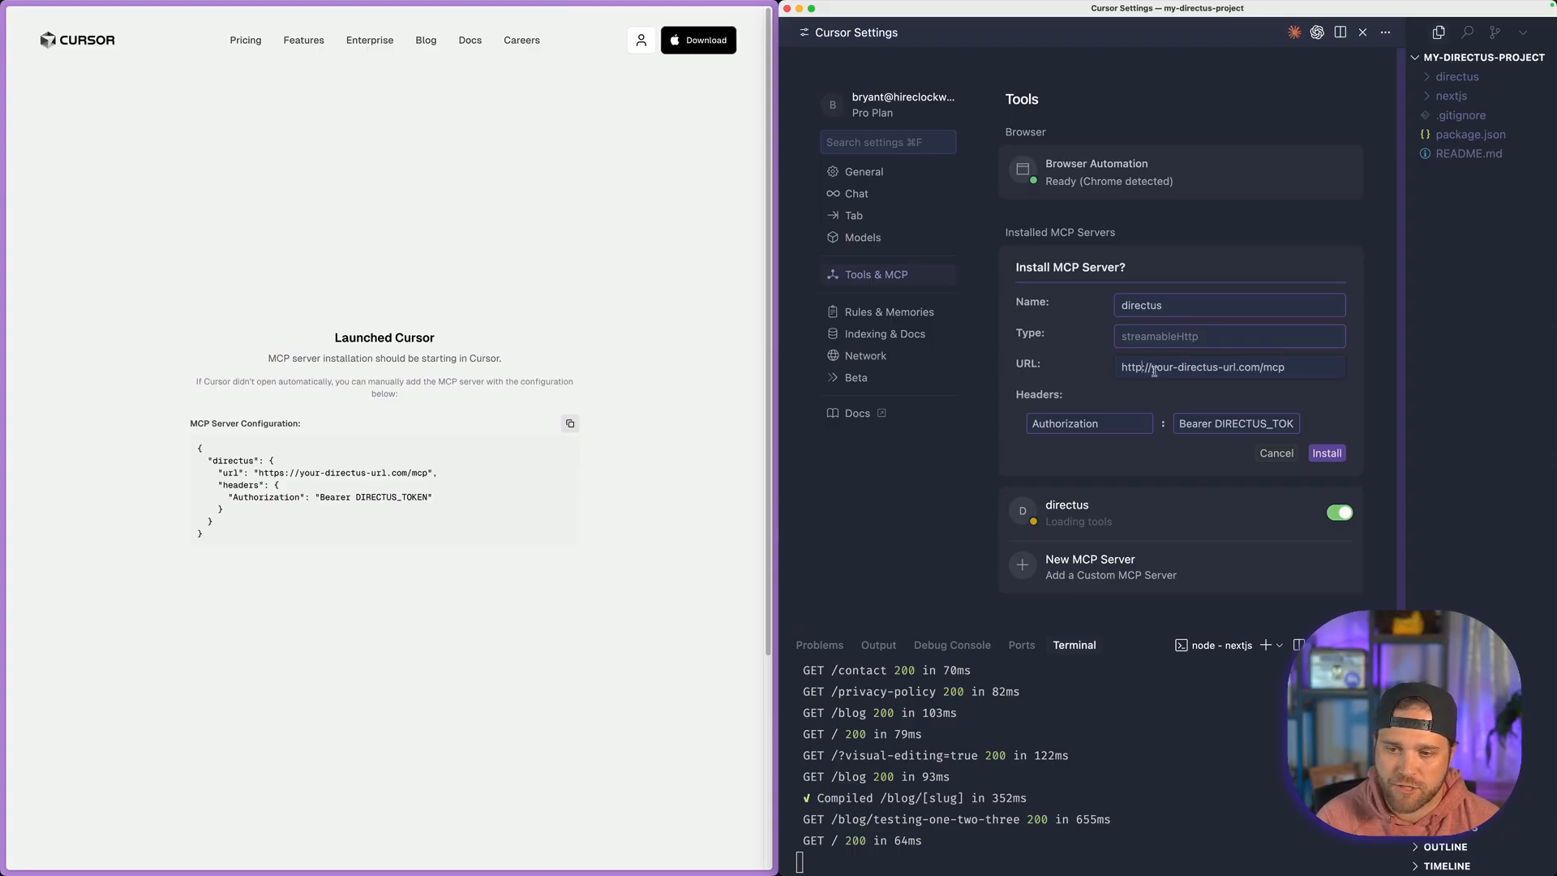
drag(1151, 367, 1249, 367)
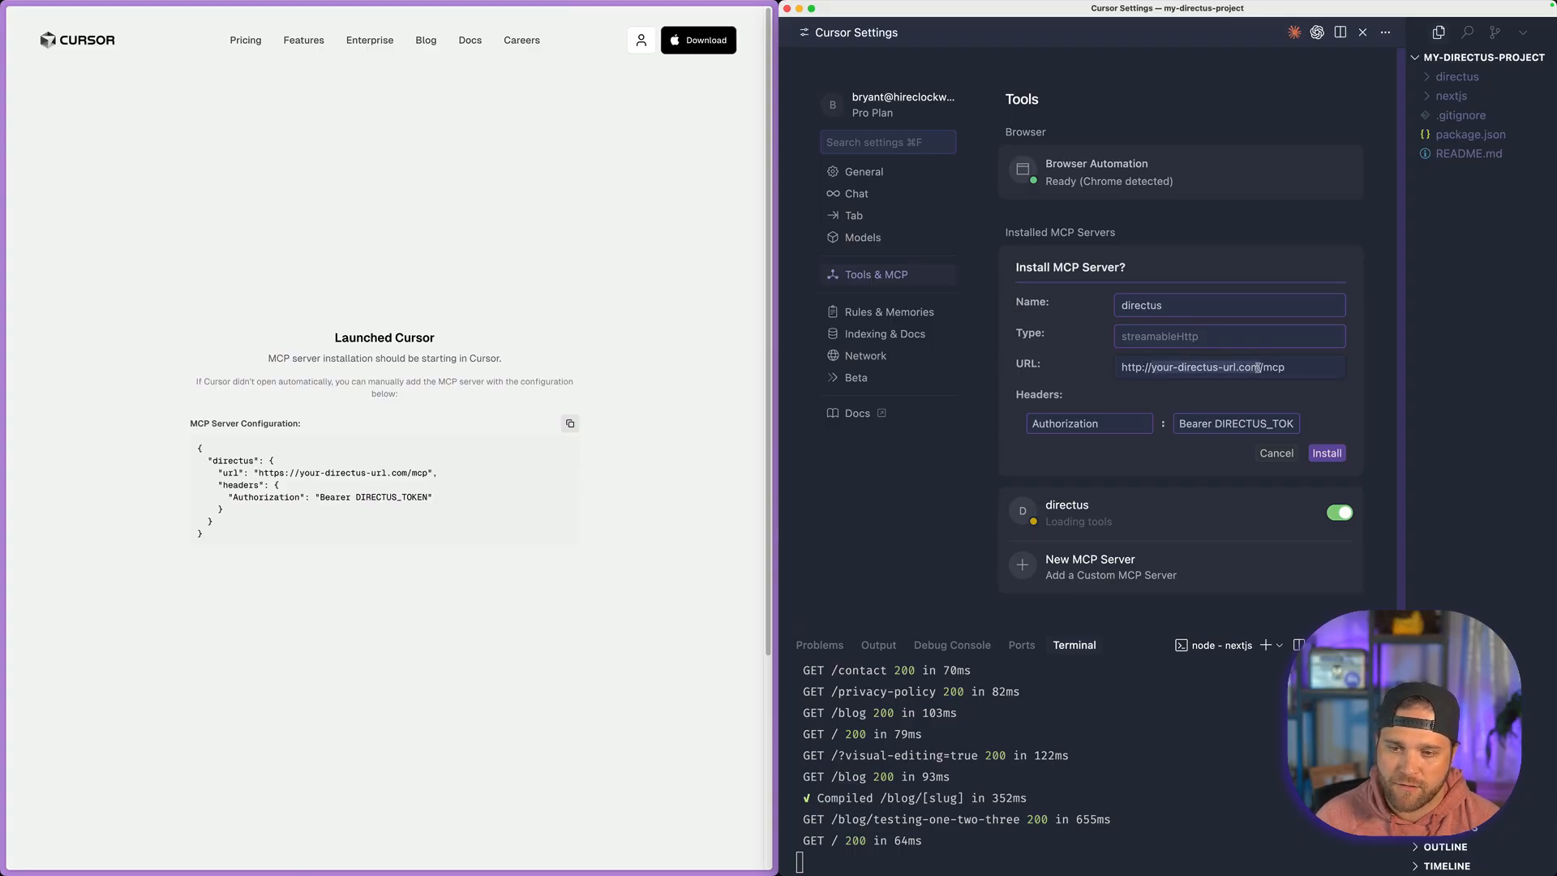
text(localhost:8)
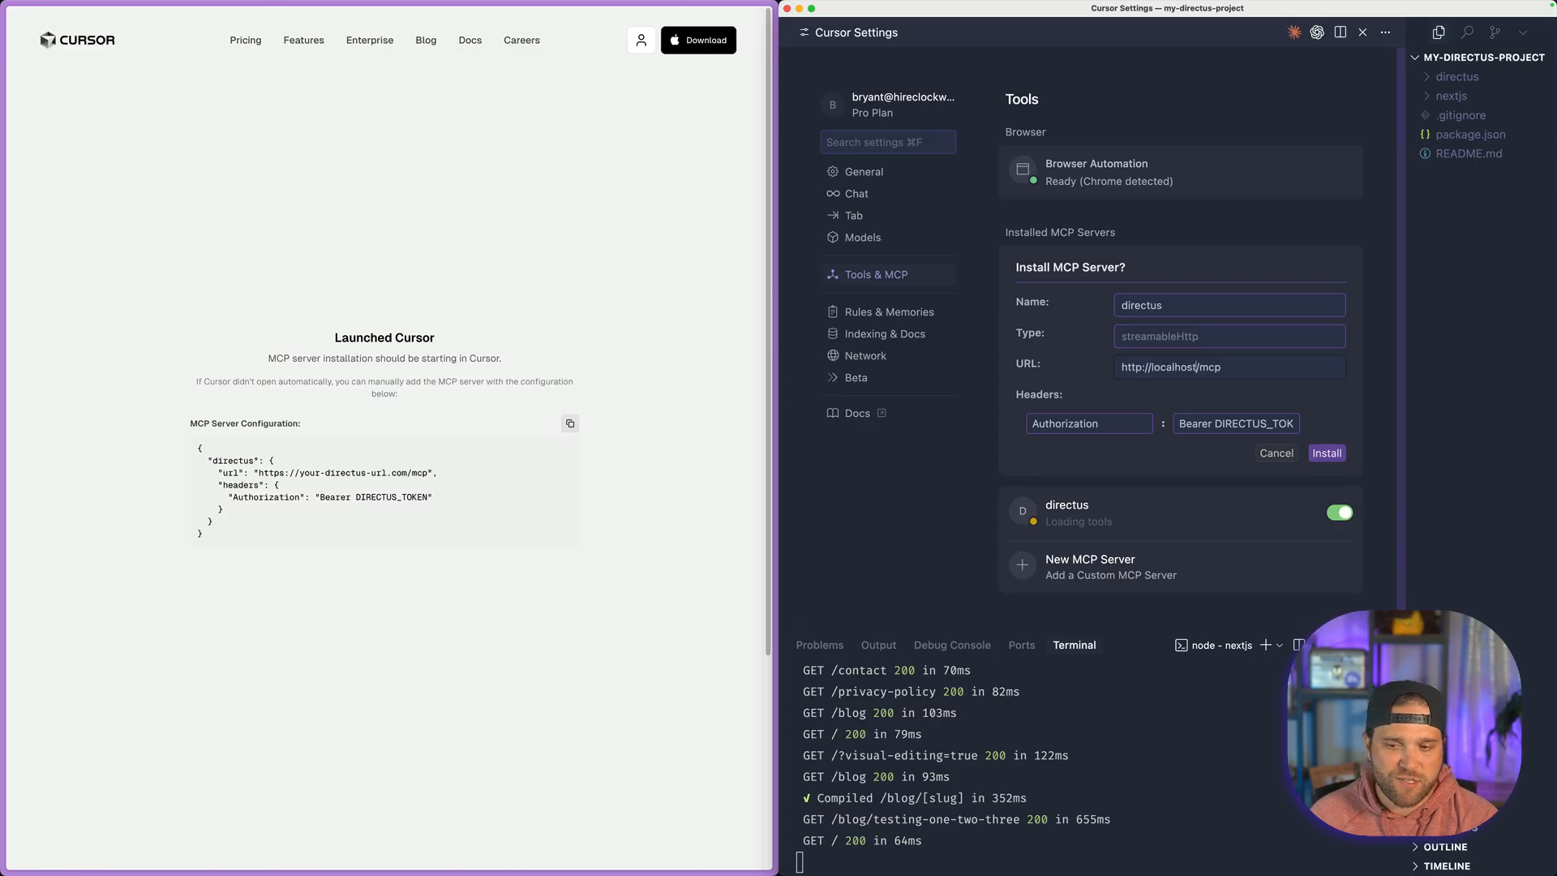
text(055)
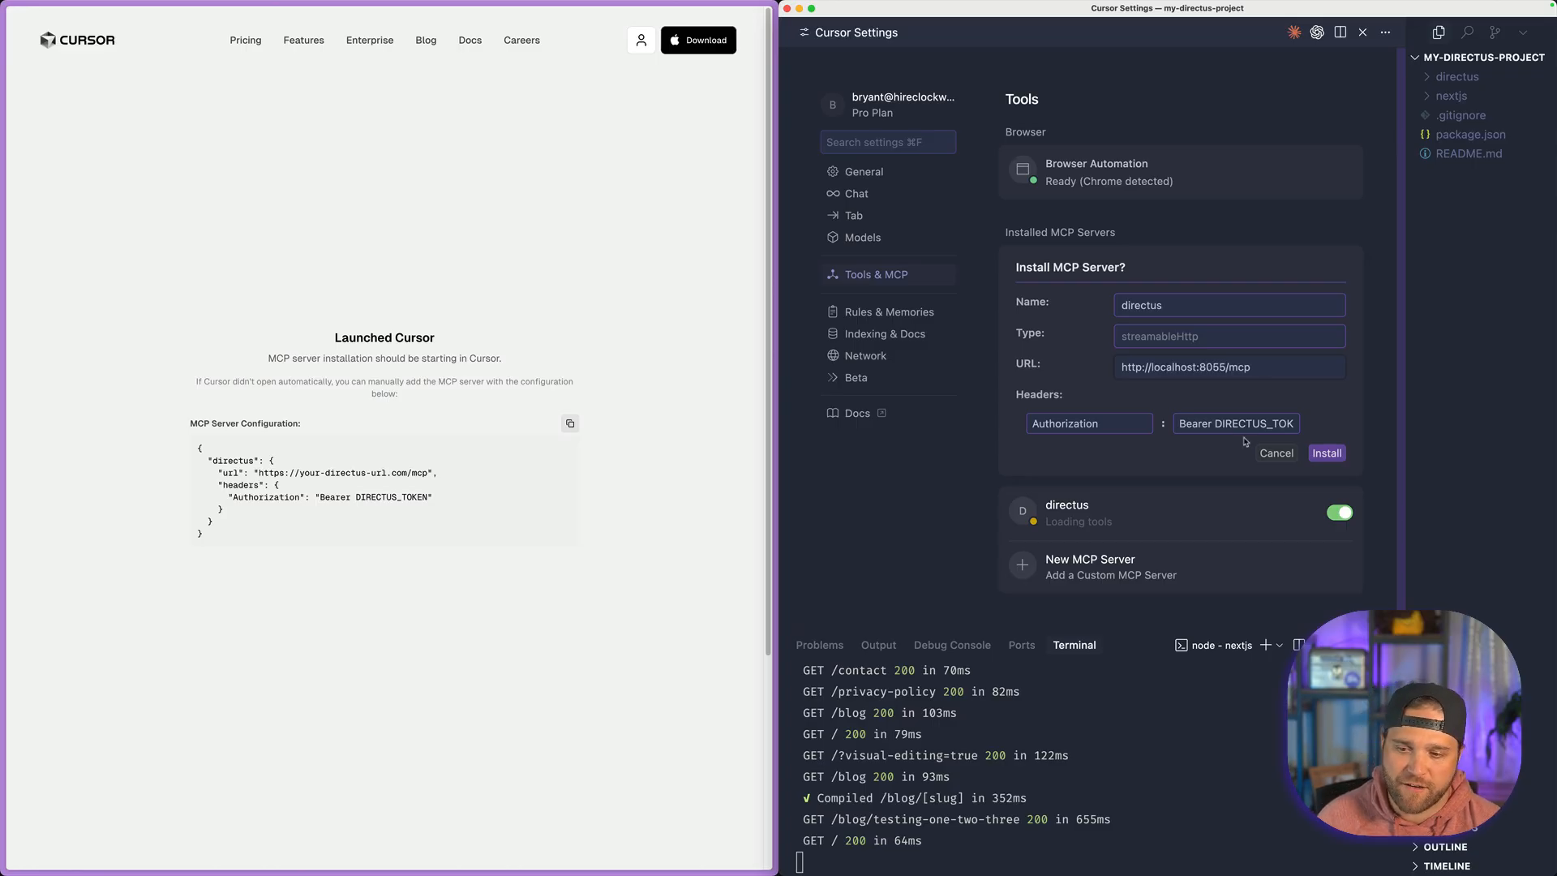
Step: Replace the DIRECTUS_TOKEN placeholder in the Authorization header with the copied access token and install the MCP server
drag(1214, 424, 1381, 431)
key(super+v)
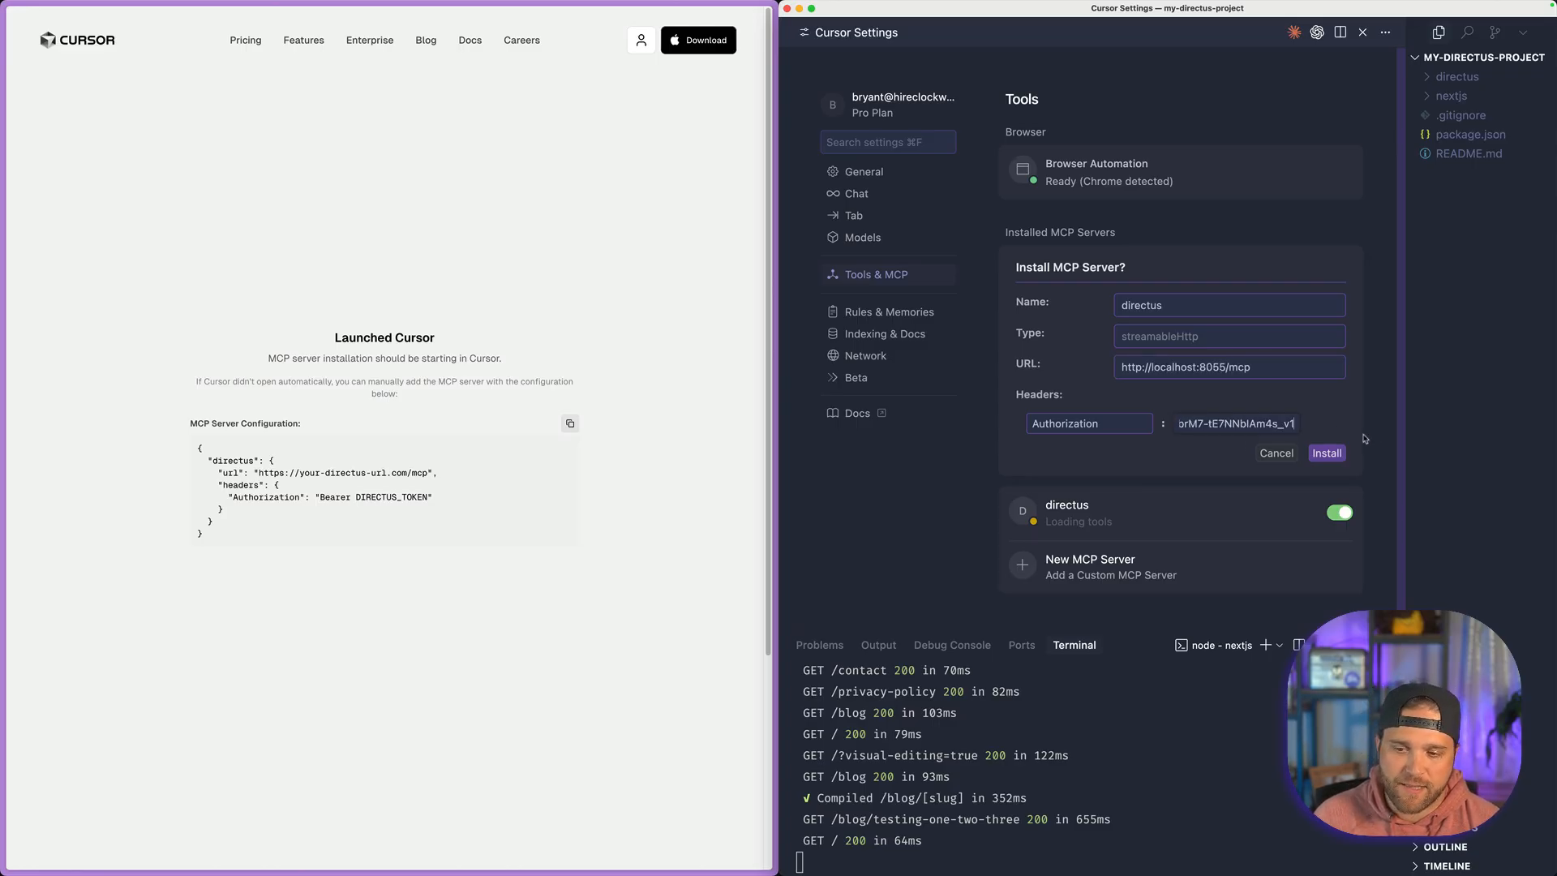
click(1331, 430)
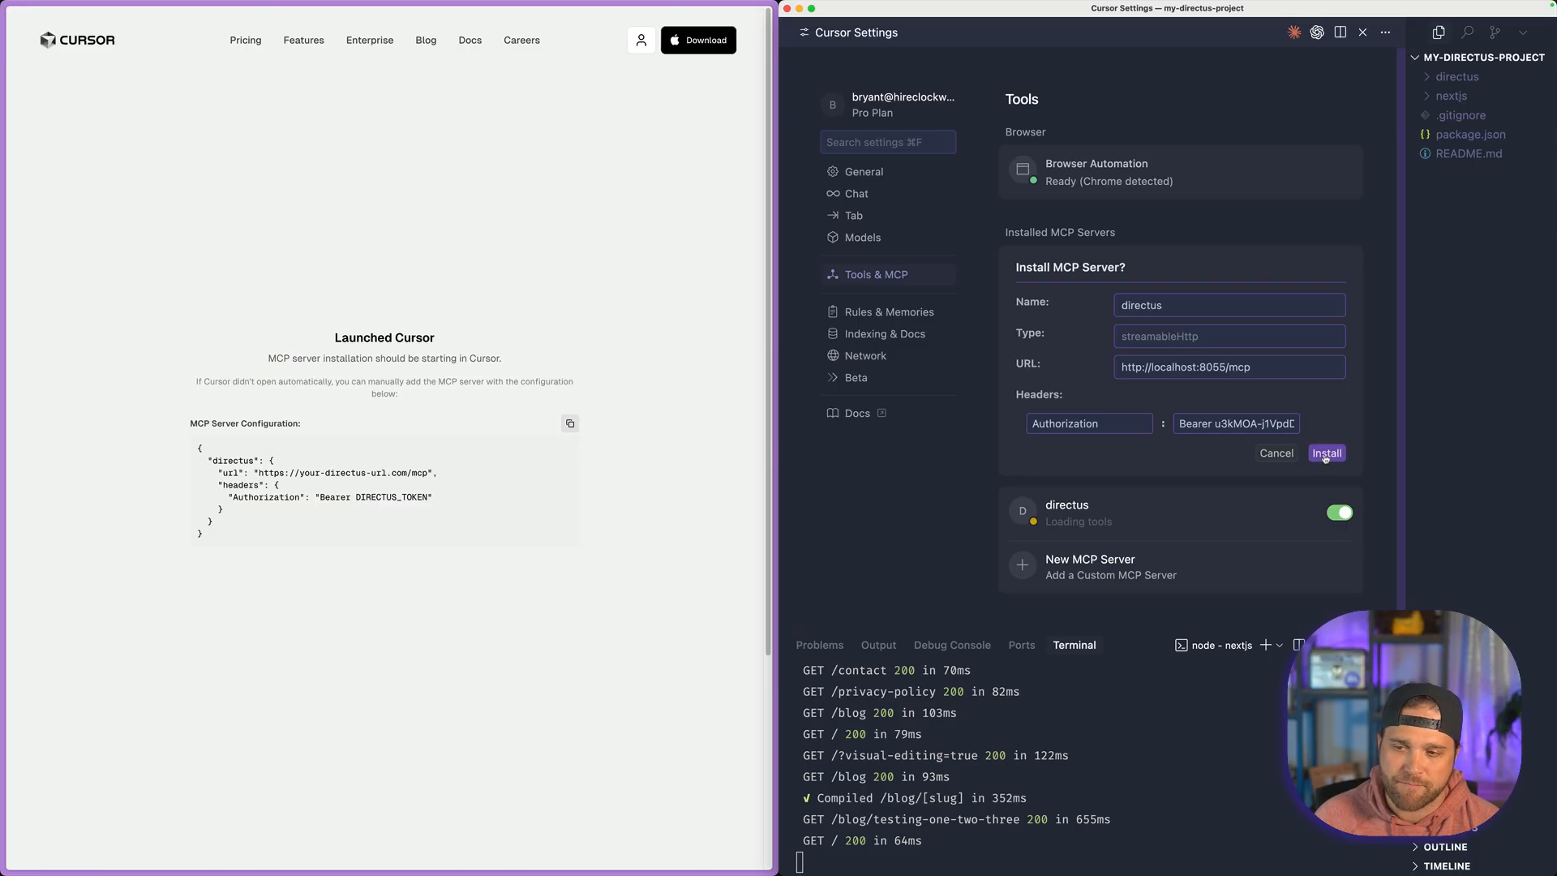
click(1326, 454)
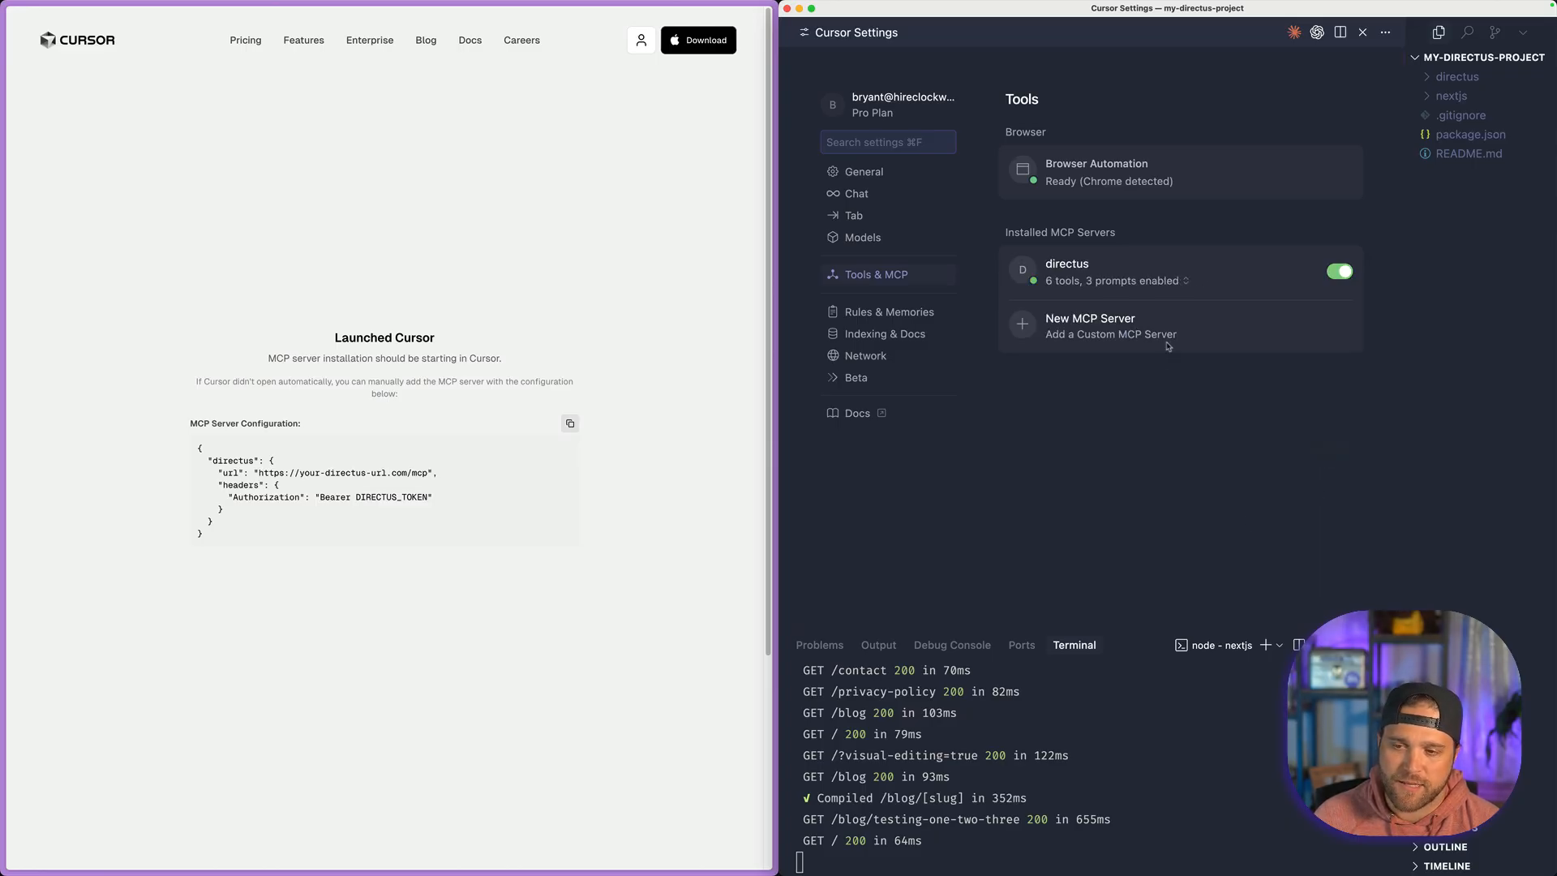
Step: Enable the folders, assets, flows, trigger-flow and operations tools of the directus MCP server
click(1060, 282)
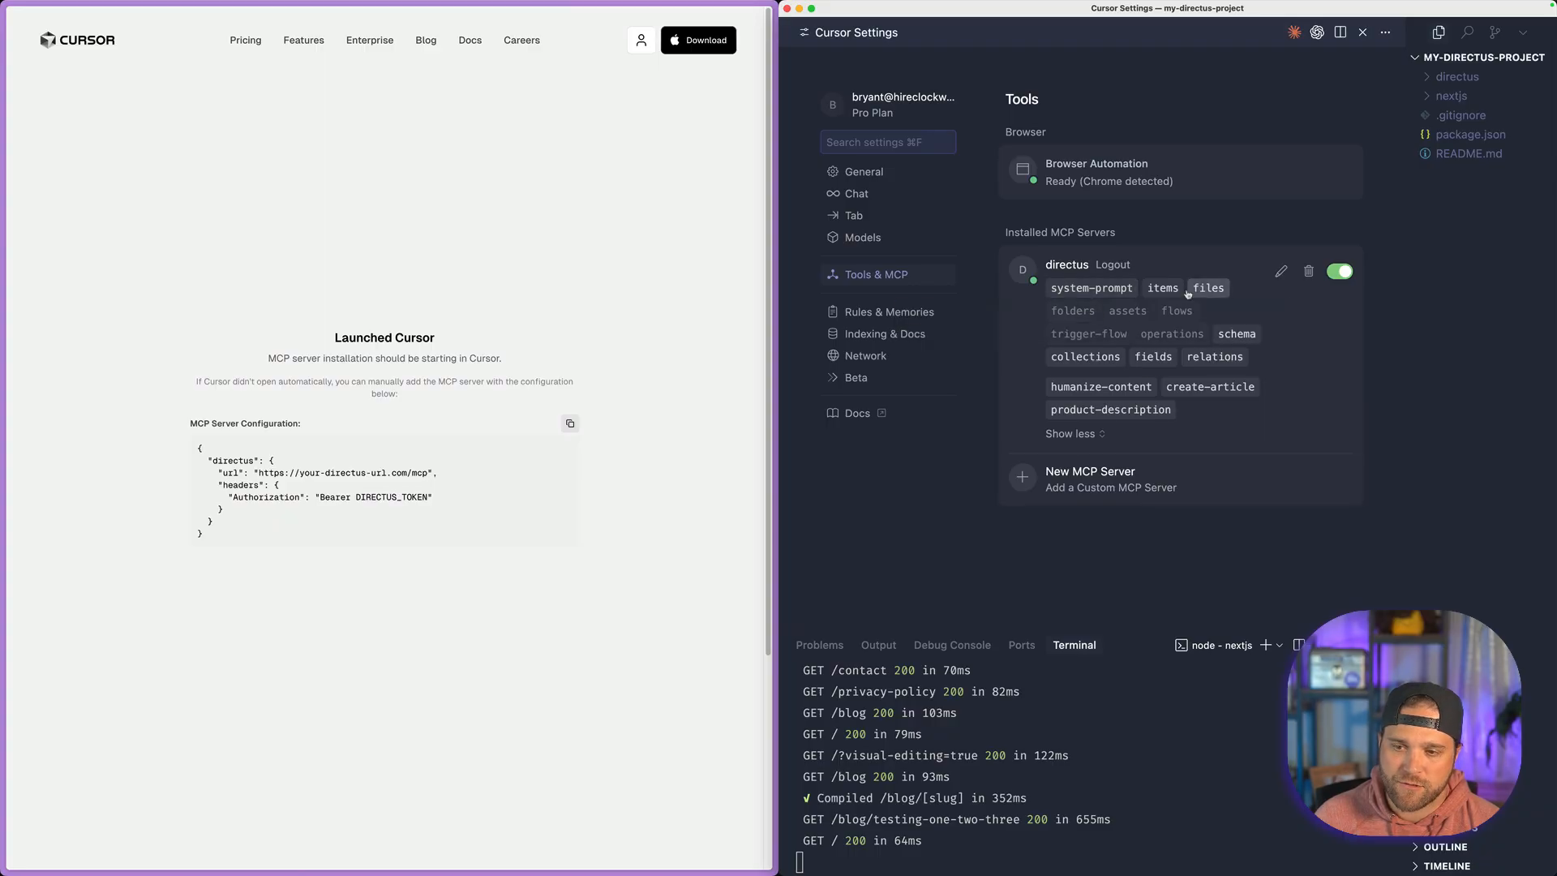
click(1091, 313)
click(1133, 314)
click(1169, 314)
click(1110, 338)
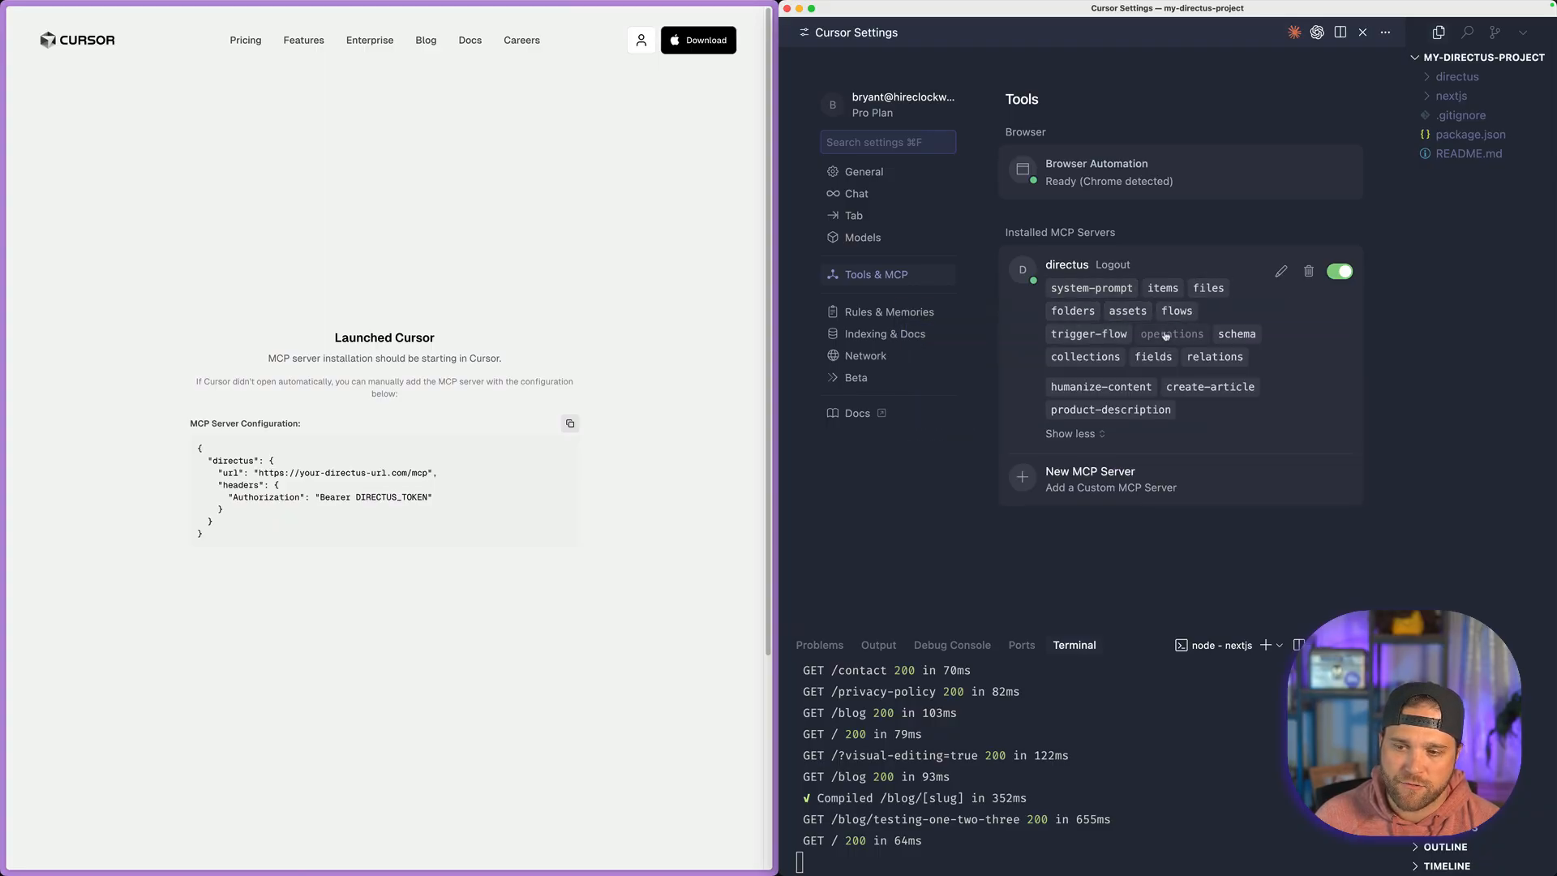
click(1166, 336)
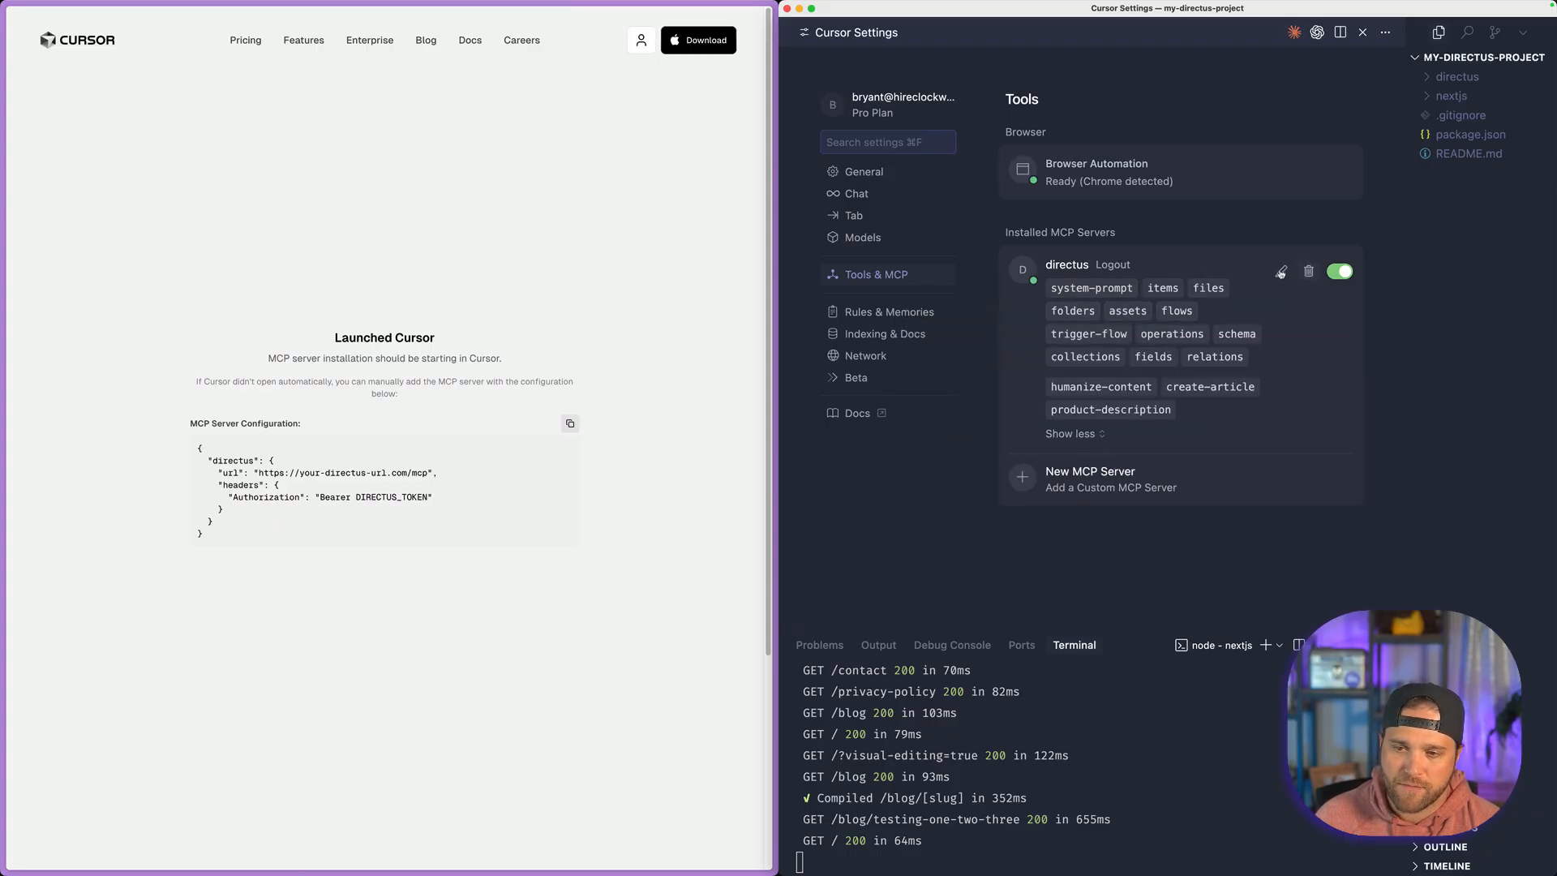
Step: Close the Cursor launch page and view the AI Prompts collection in Directus
click(62, 341)
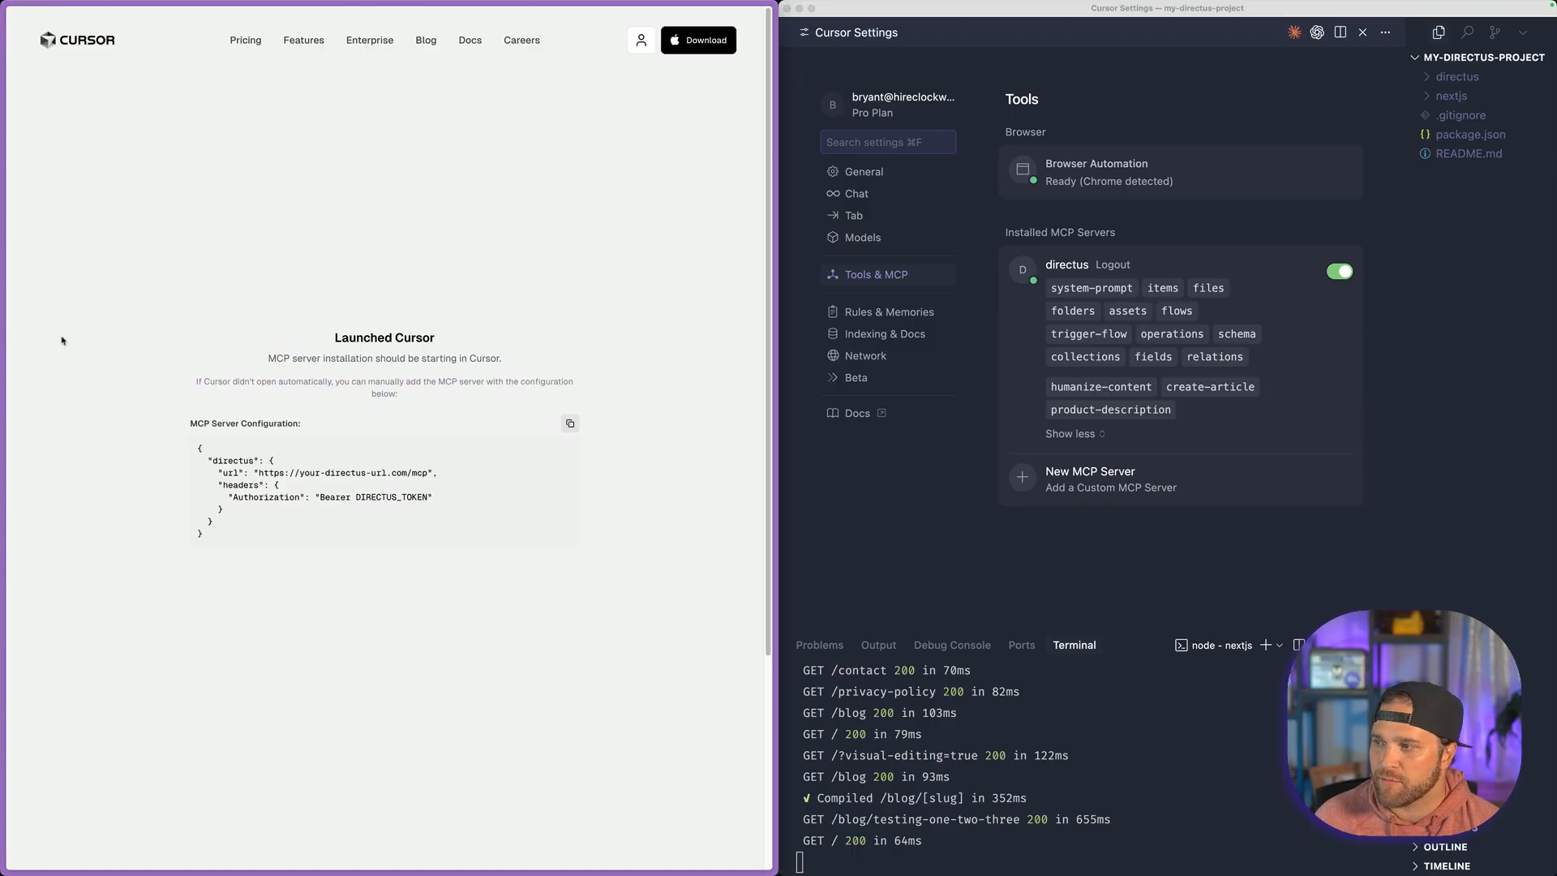
key(super+w)
click(28, 92)
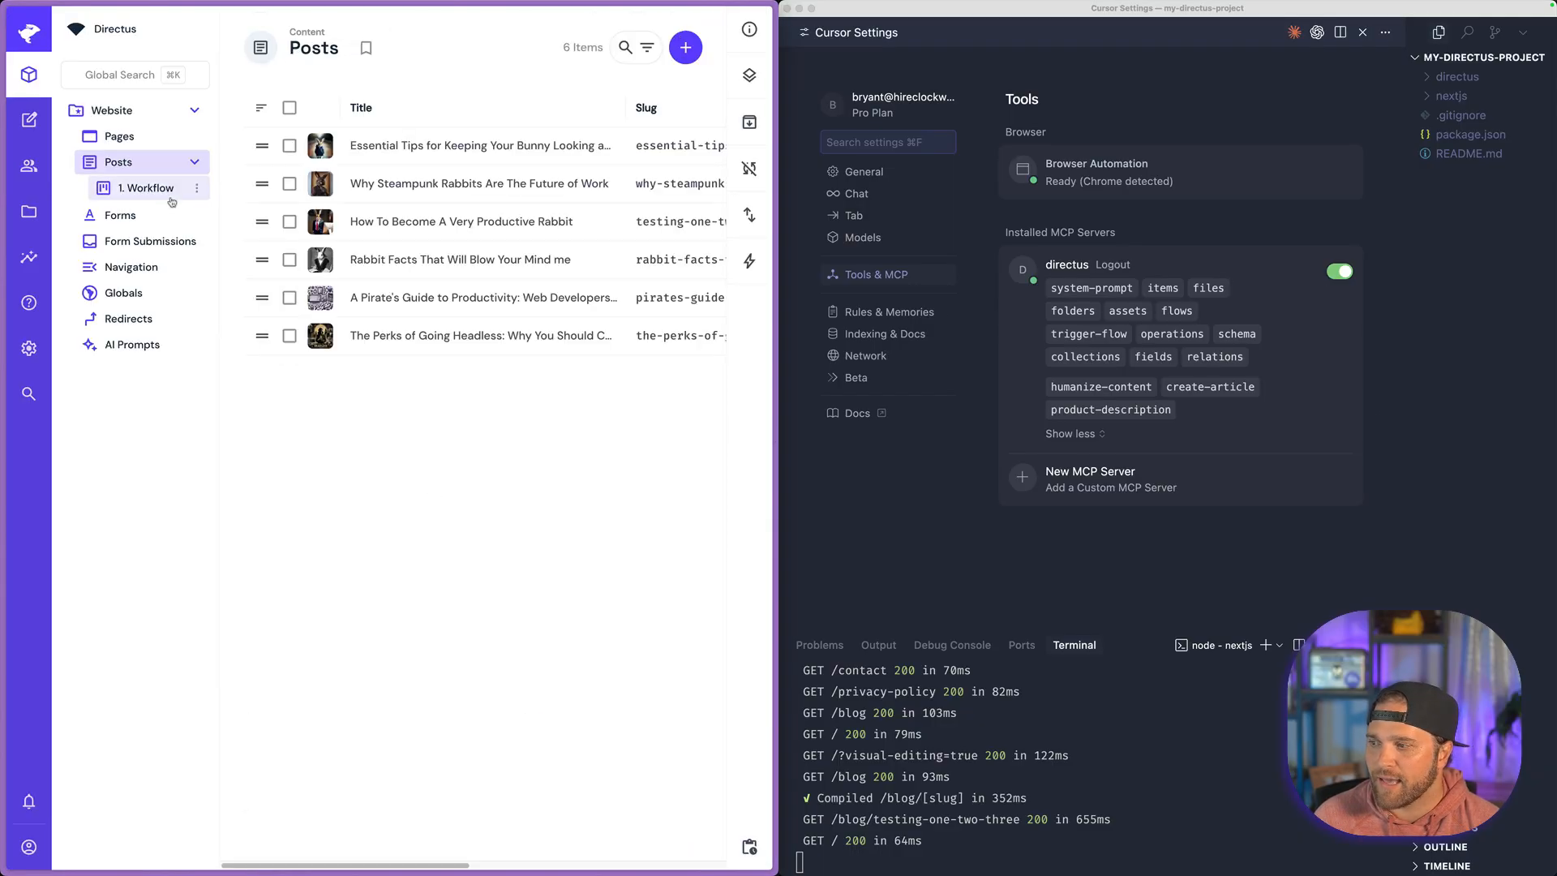
click(130, 343)
Step: Close Cursor Settings and open the site's blog page in the Directus visual editor
click(965, 542)
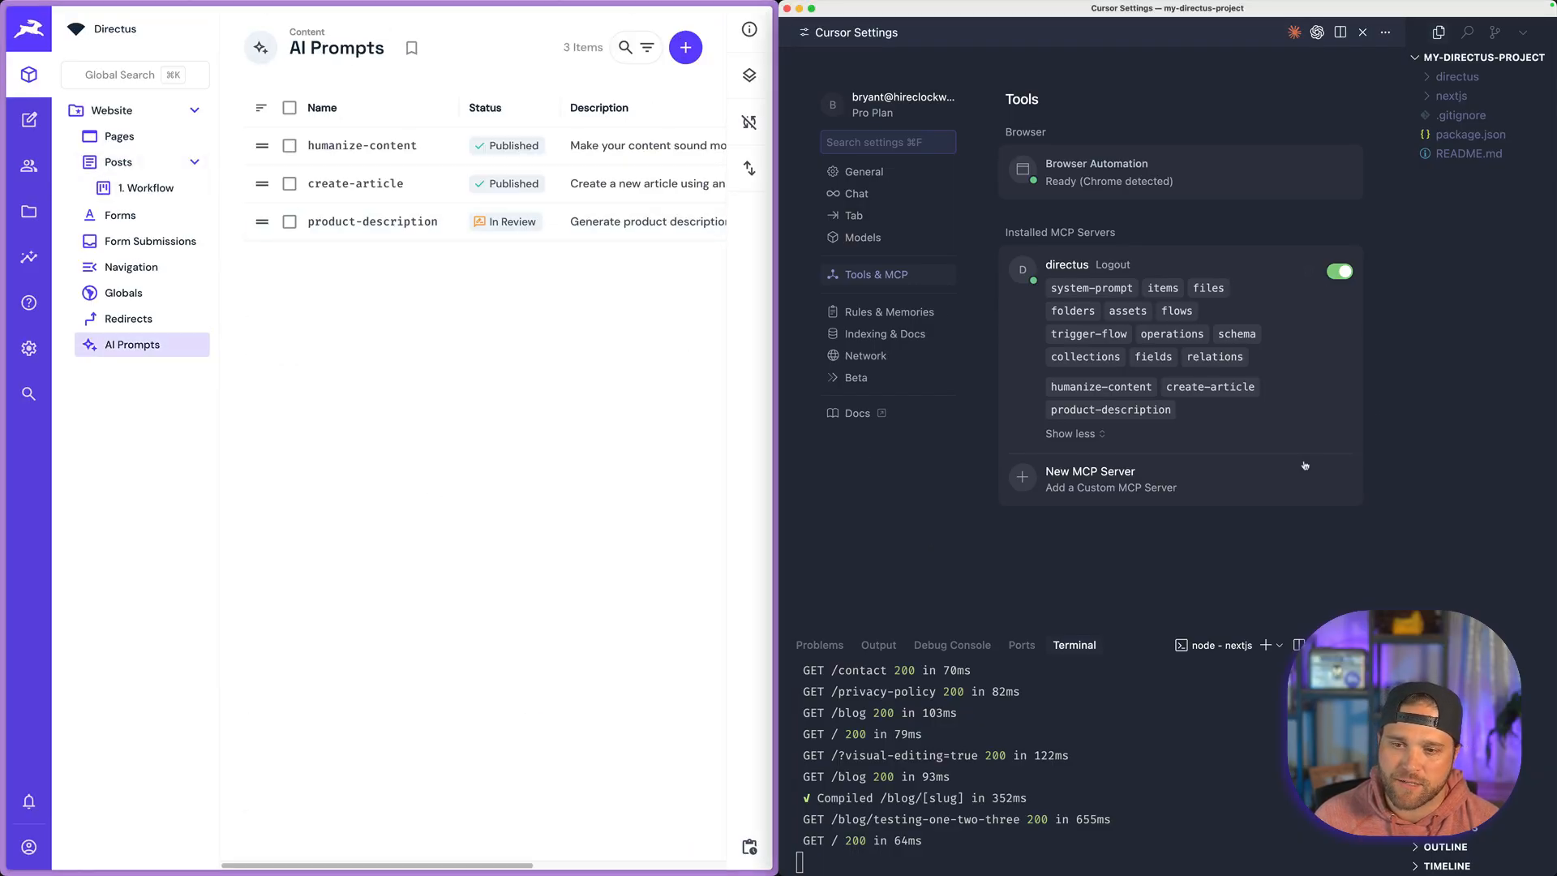
click(1365, 32)
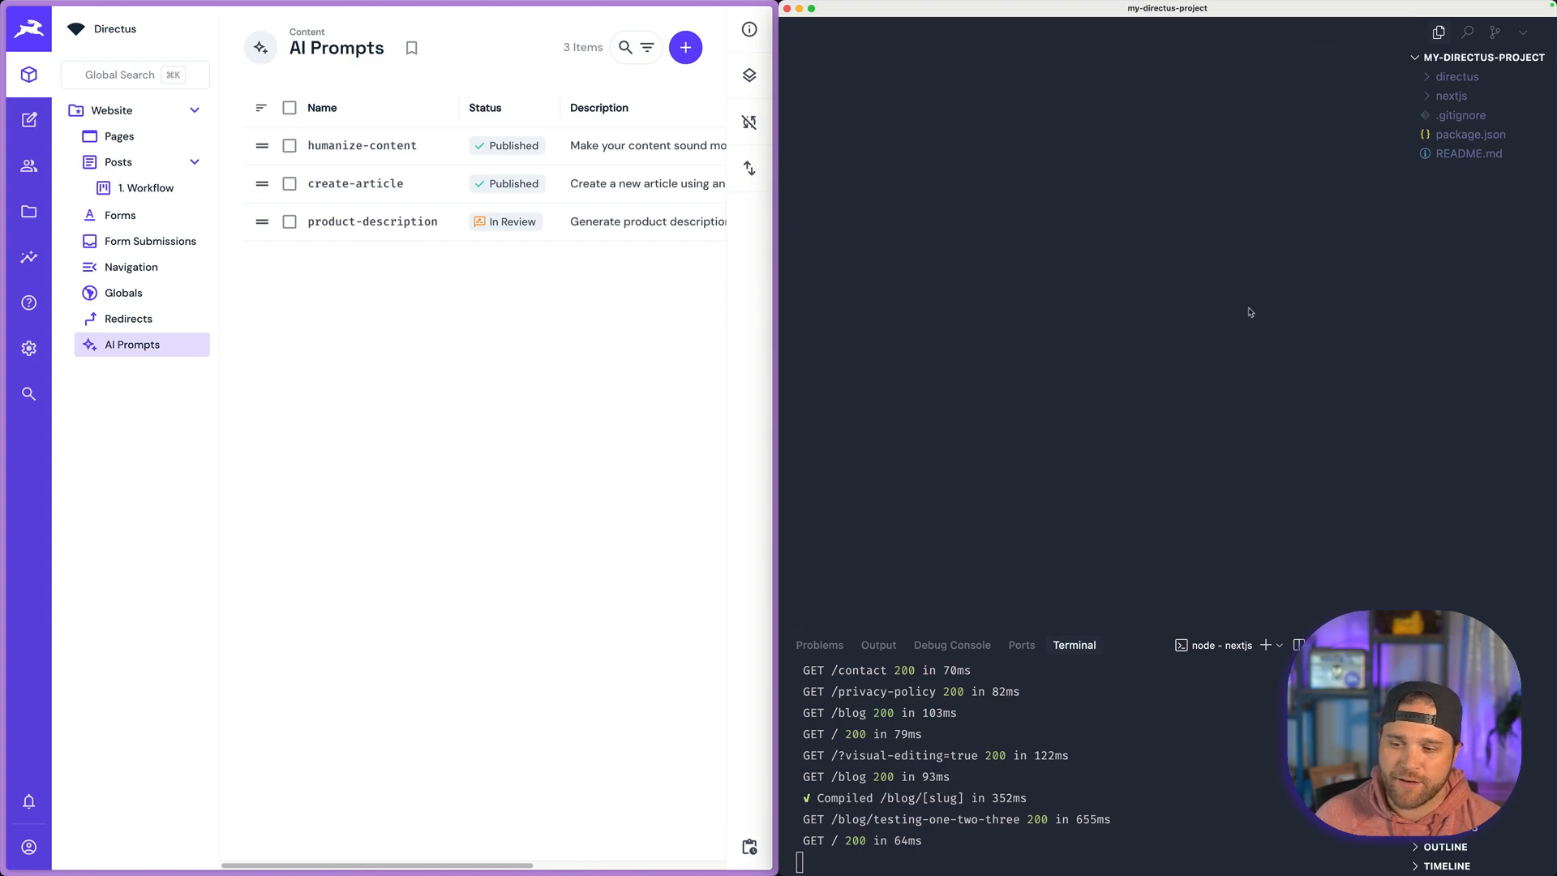
click(427, 514)
click(28, 119)
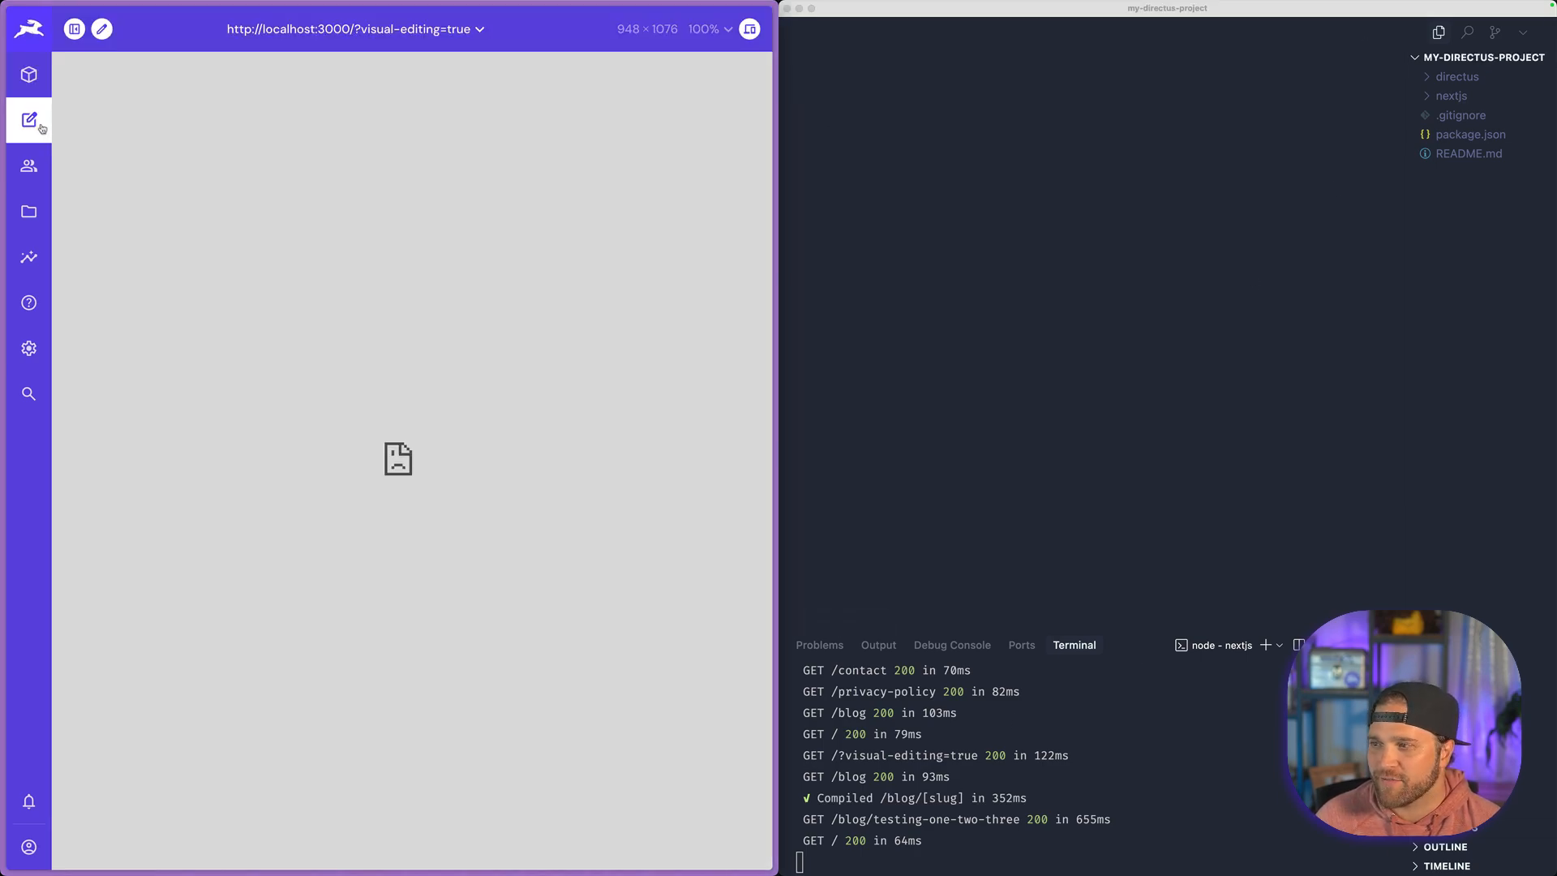
click(336, 36)
click(334, 87)
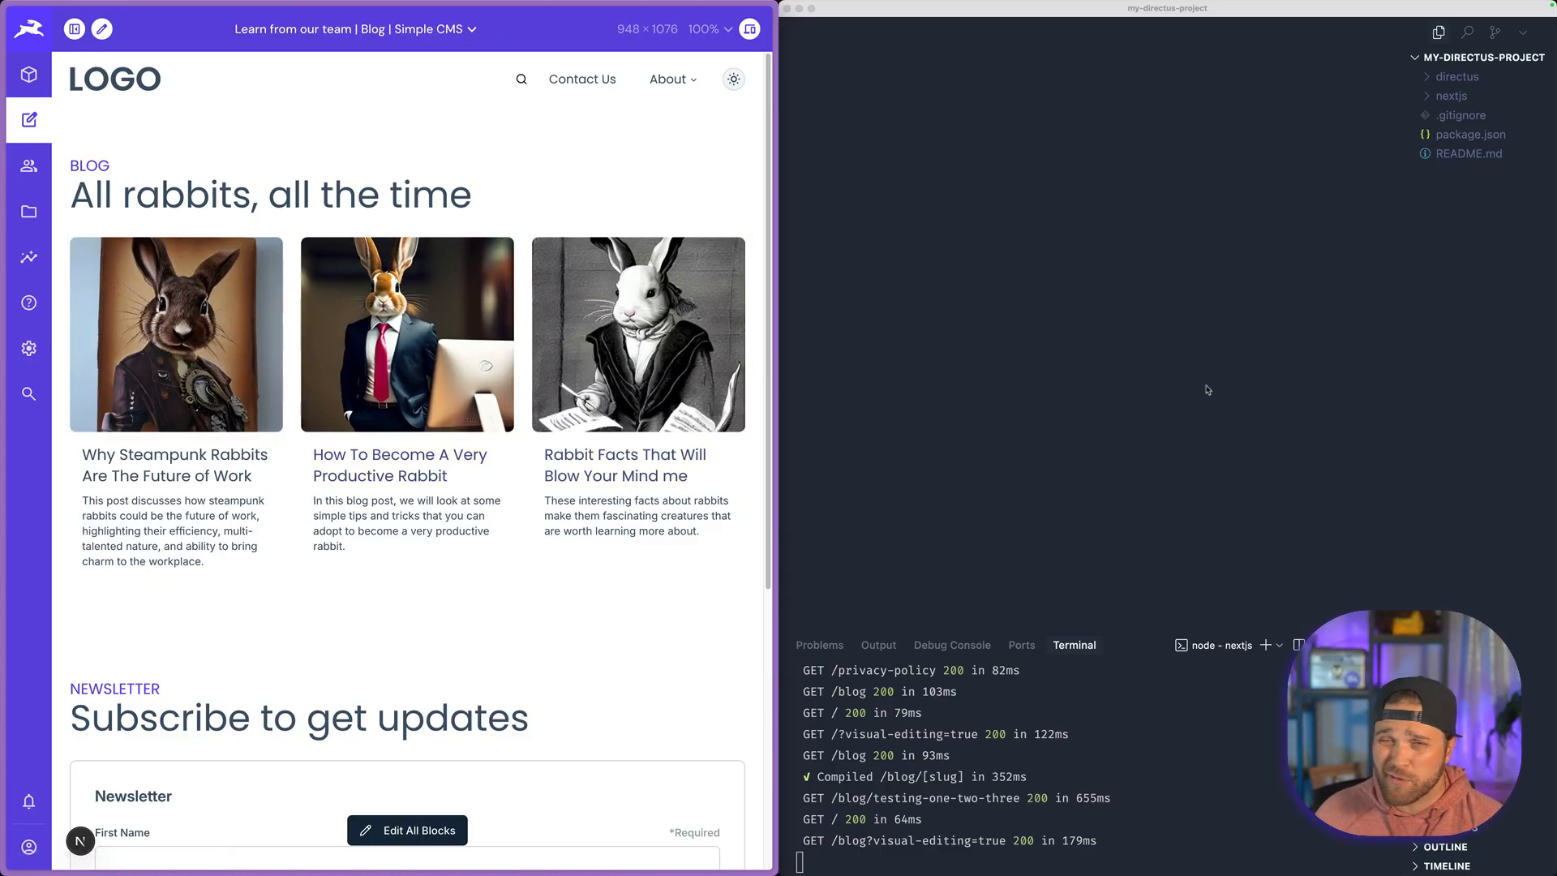
Step: Open a Cursor AI chat in Agent mode, widen its pane and select the claude-4.5-sonnet model without the thinking option
click(1232, 429)
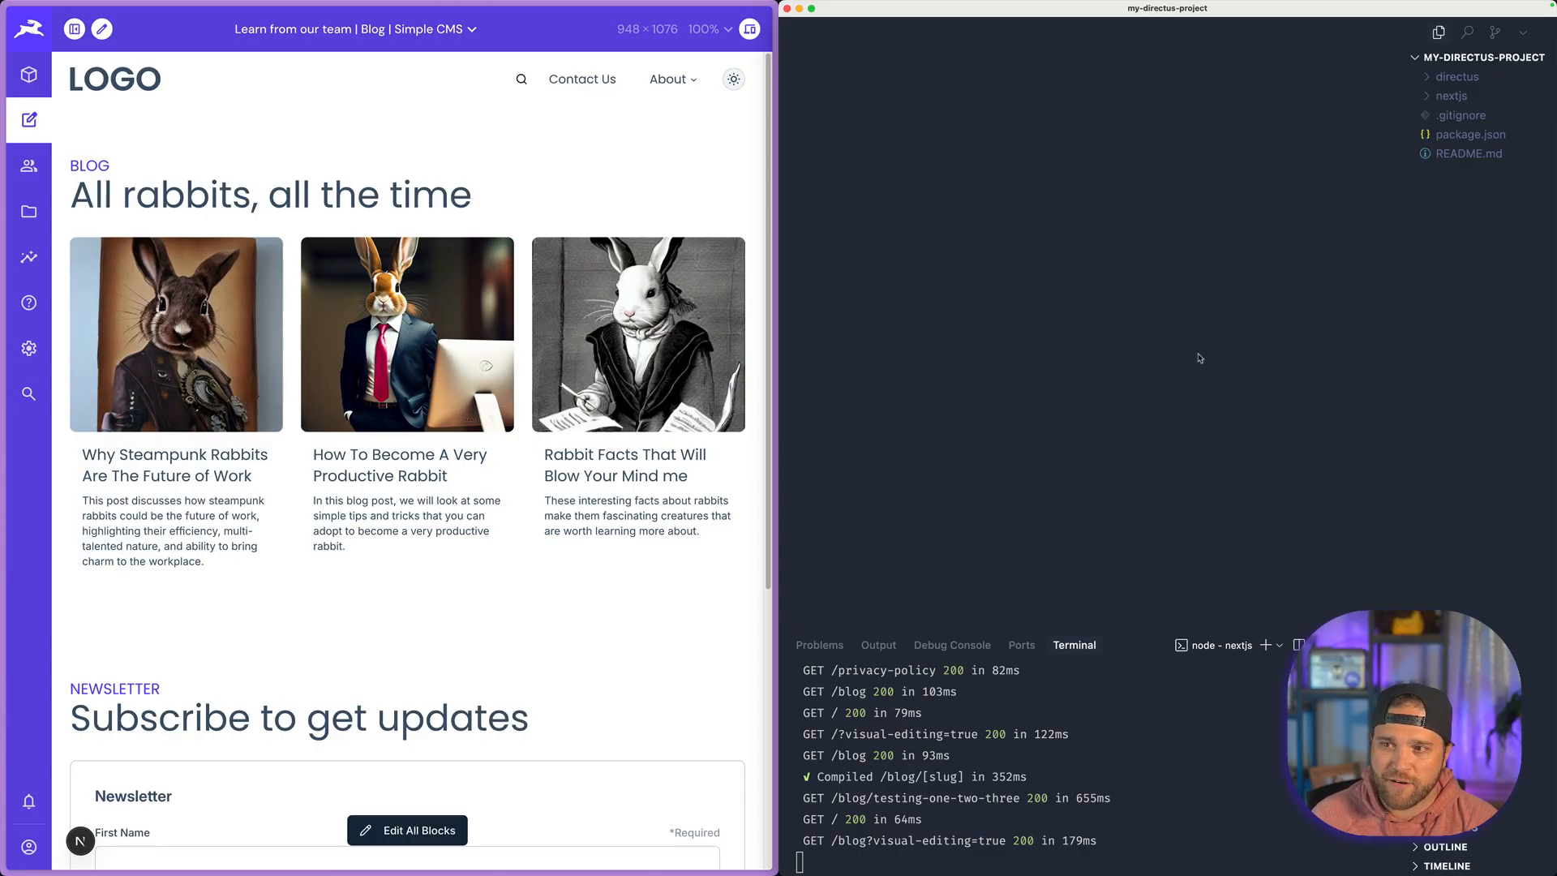
key(super+l)
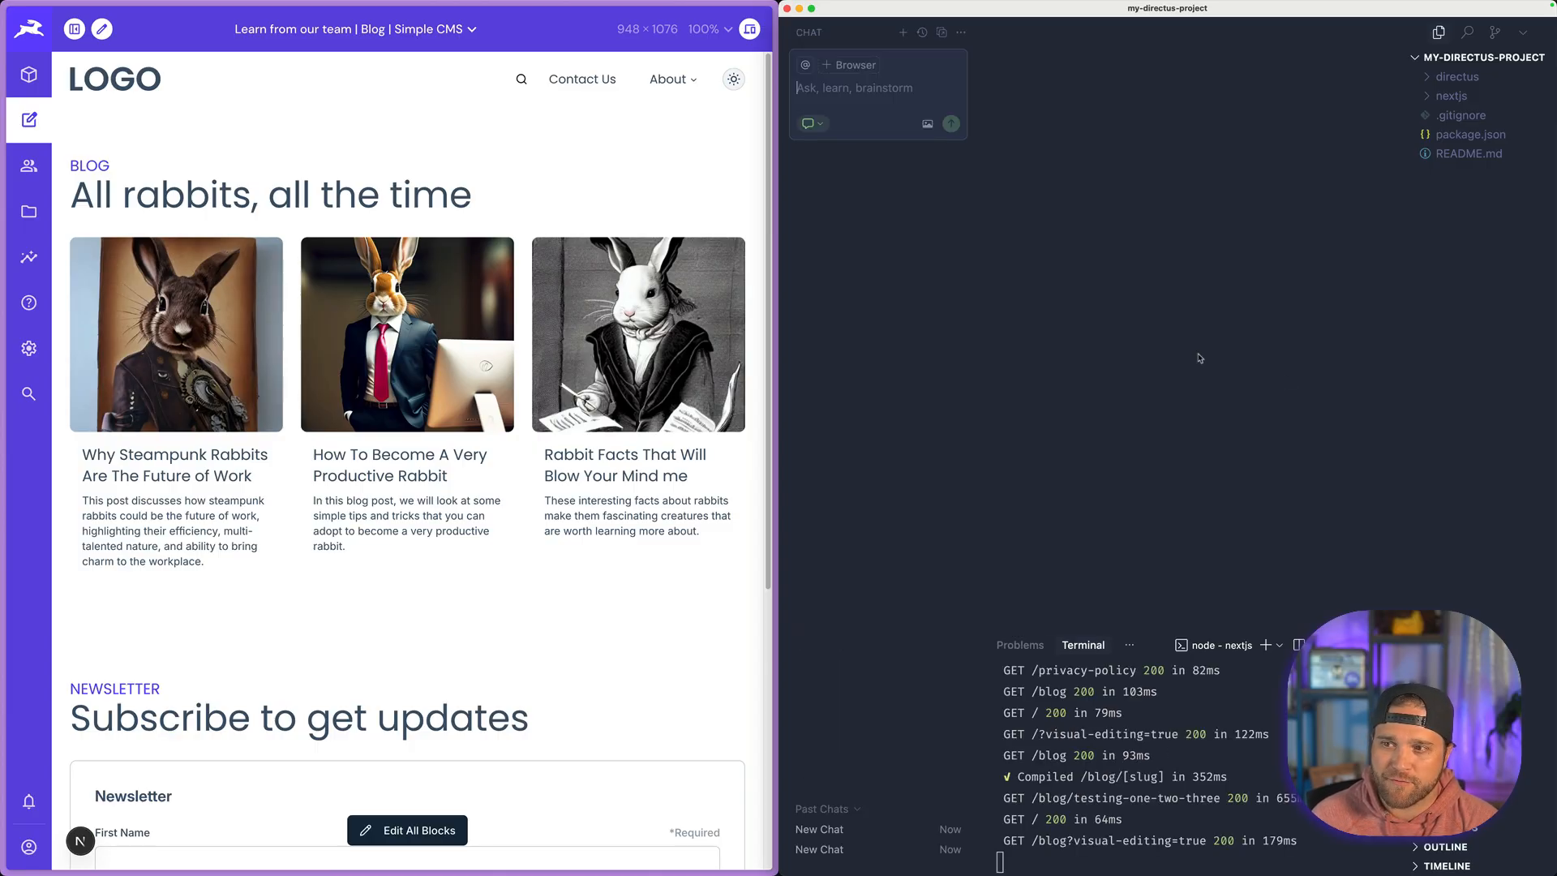
click(805, 133)
click(935, 146)
drag(980, 113, 1109, 113)
click(931, 124)
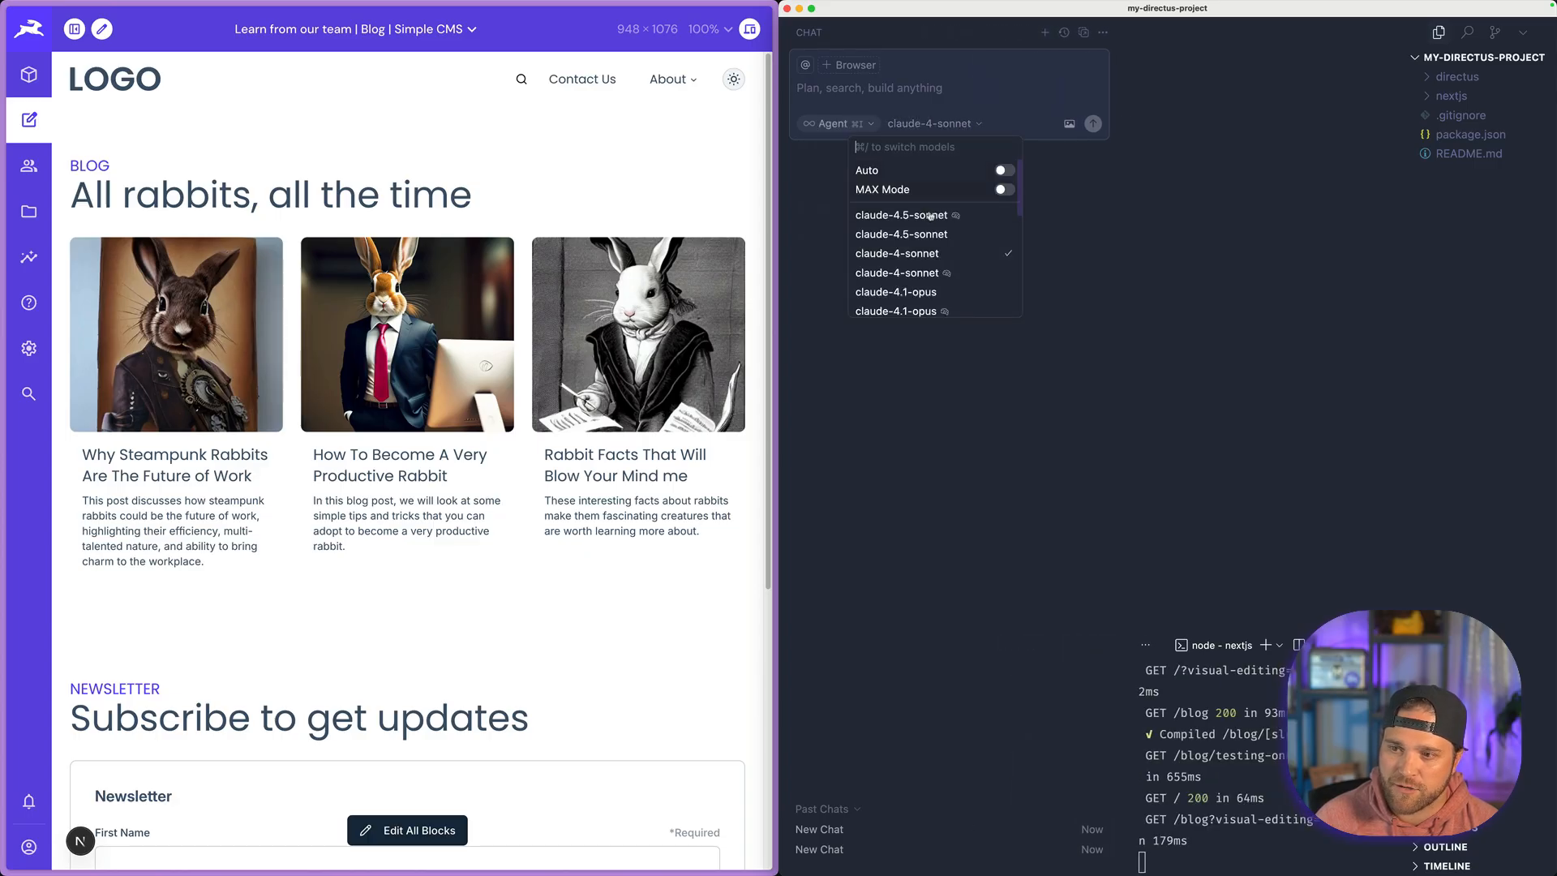
click(918, 235)
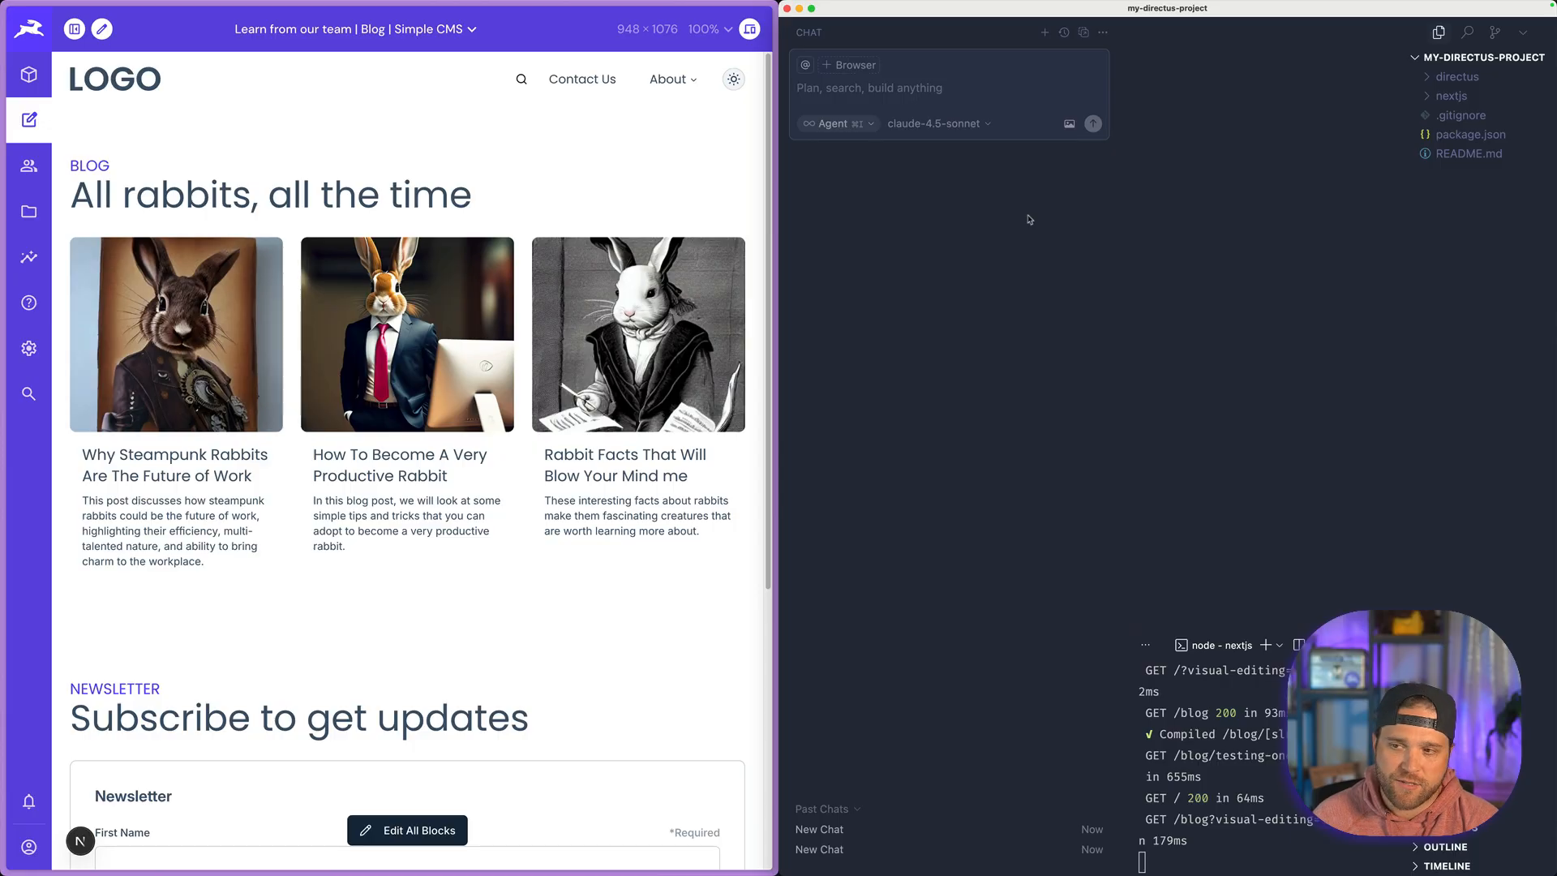
Step: Ask the agent "What can you tell me about my directus schema?"
text(What can)
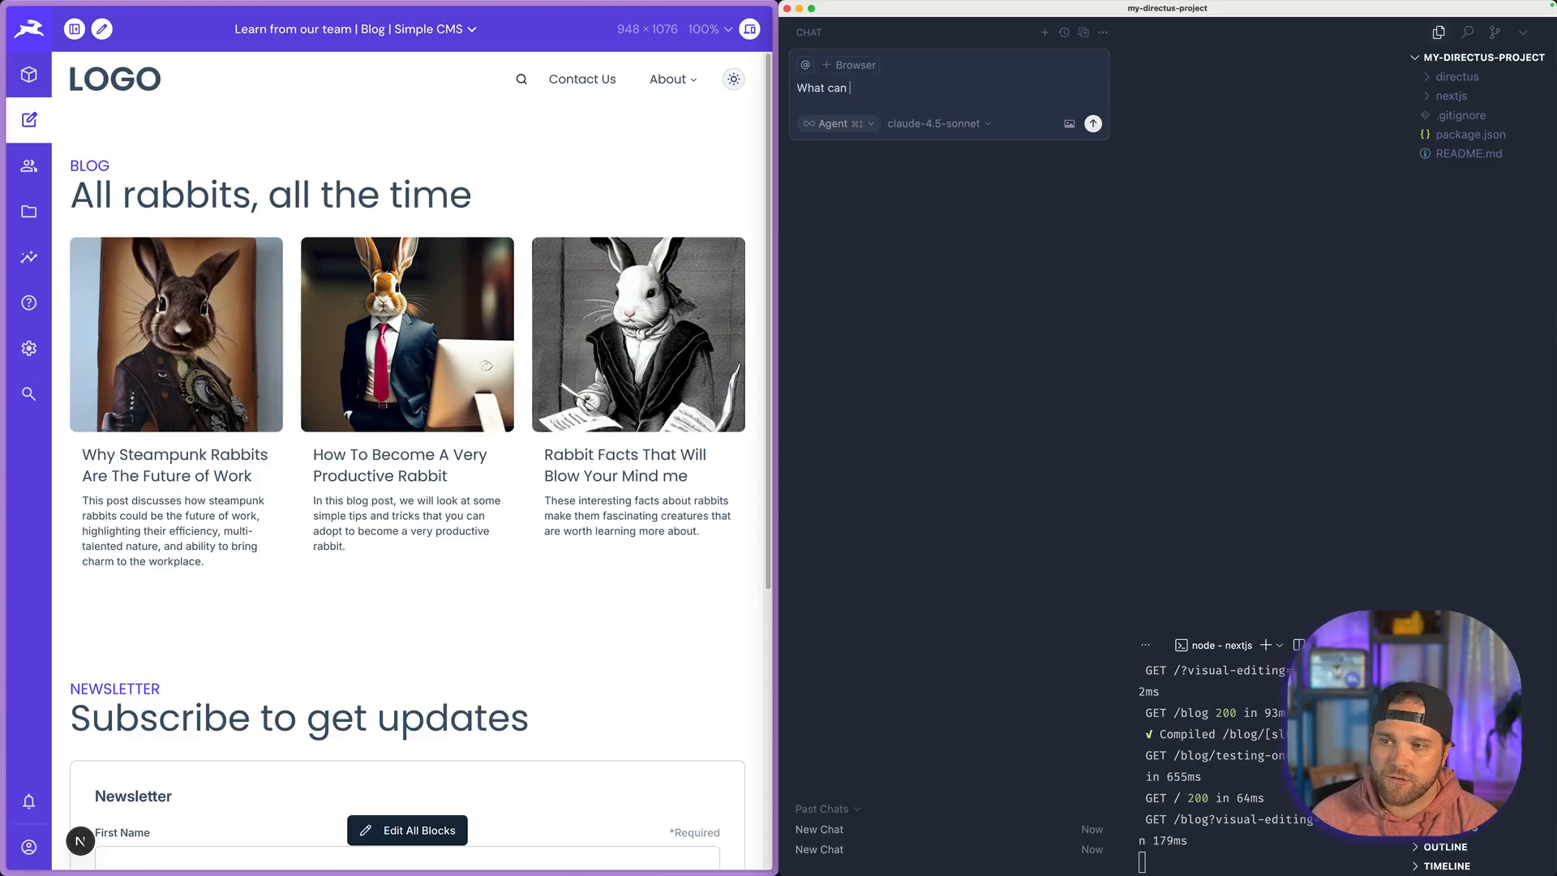
text( you tell me ab)
key(BackSpace)
text(abo)
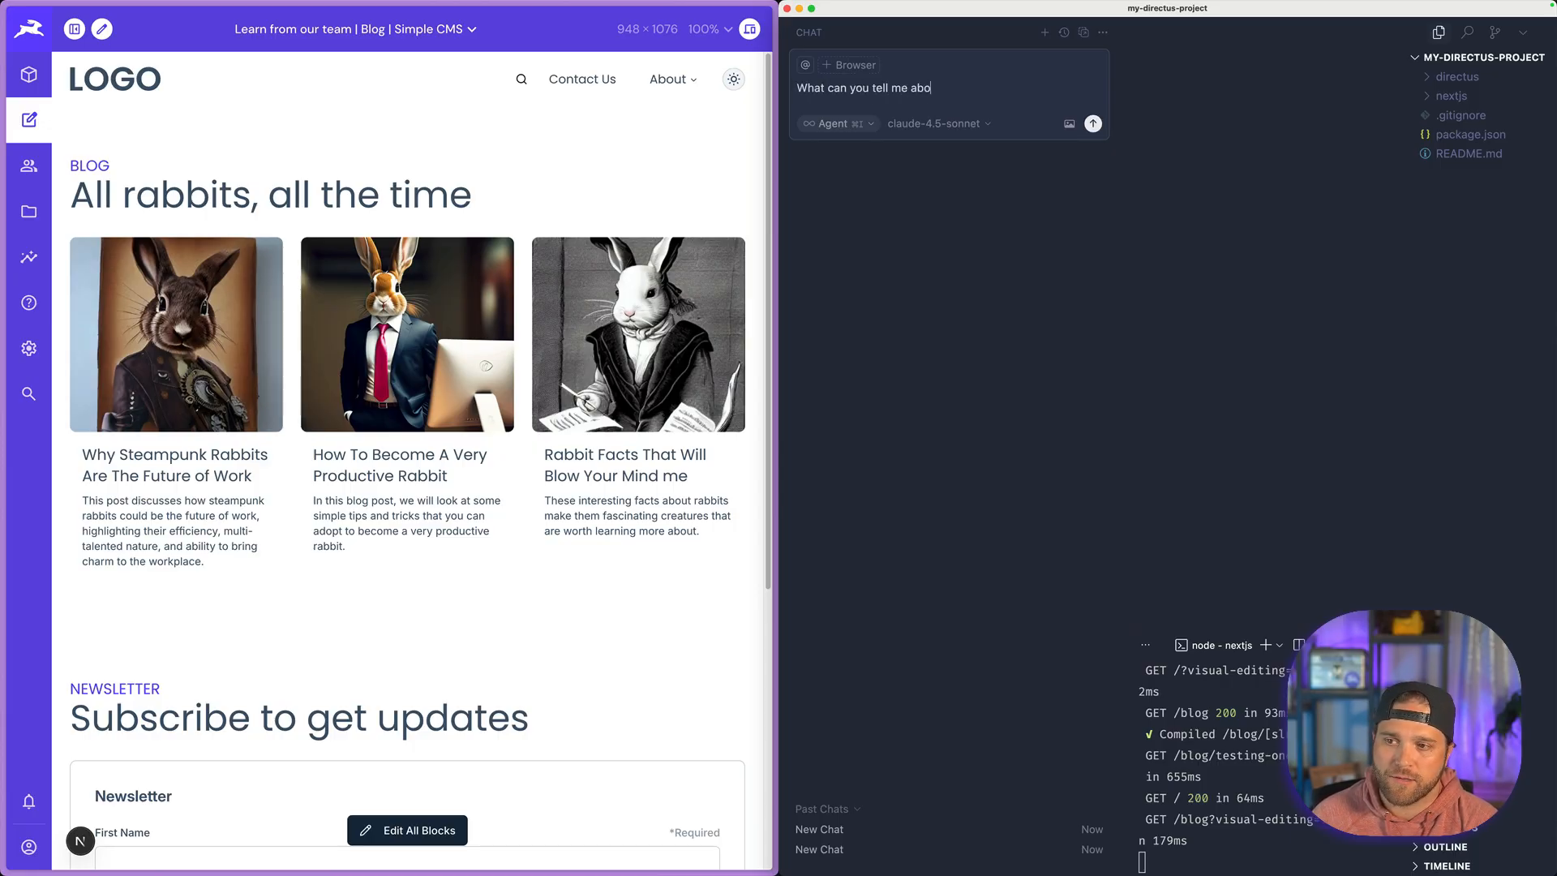
text(ut my directus ssch)
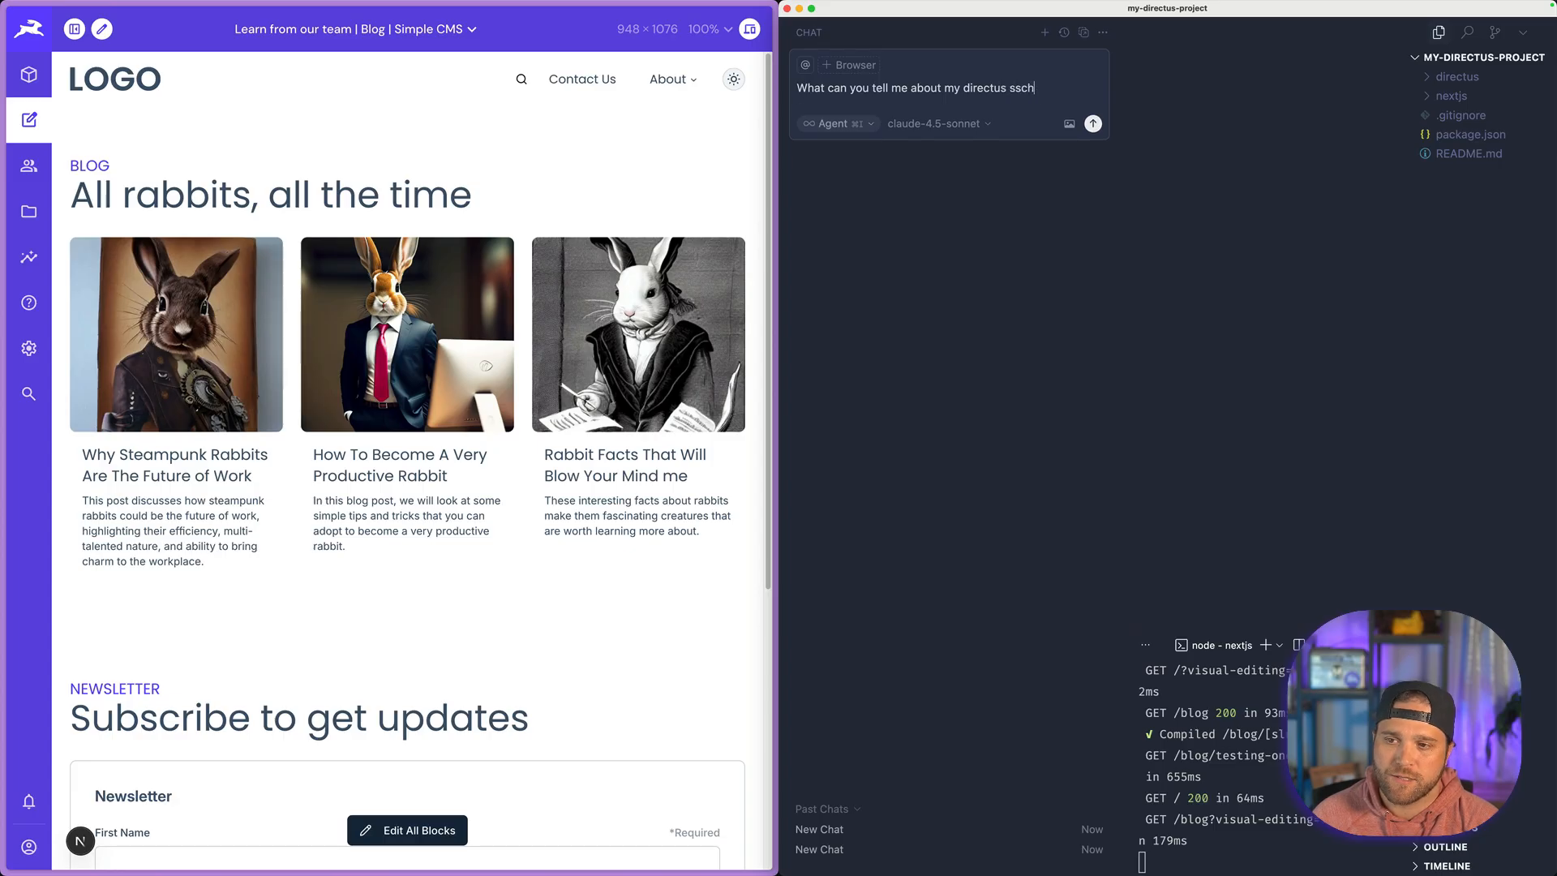
key(BackSpace)
key(BackSpace)
key(BackSpace)
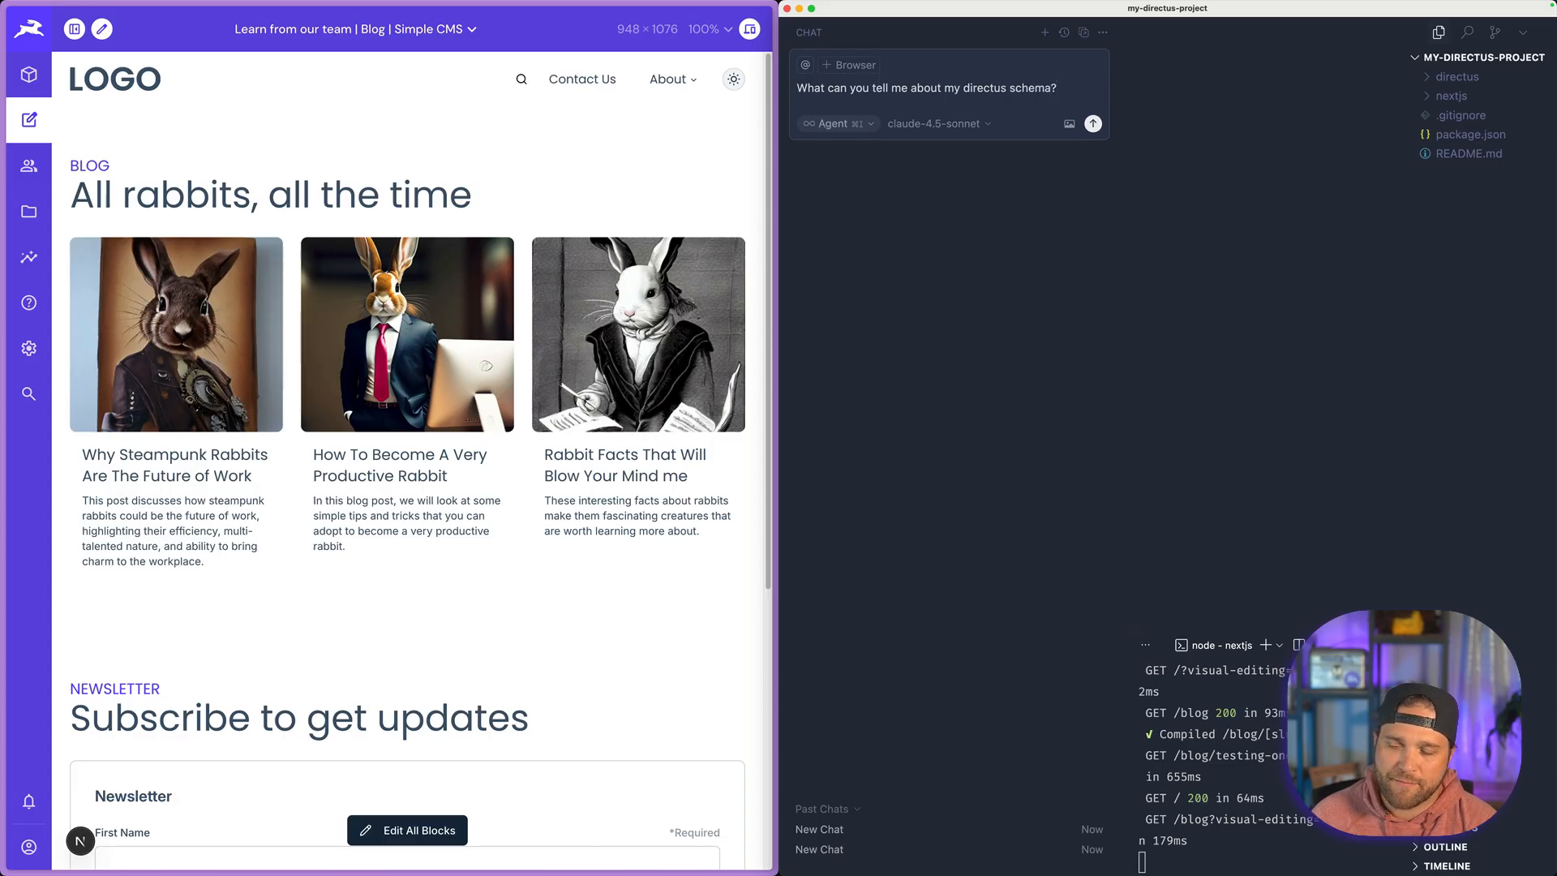
key(Return)
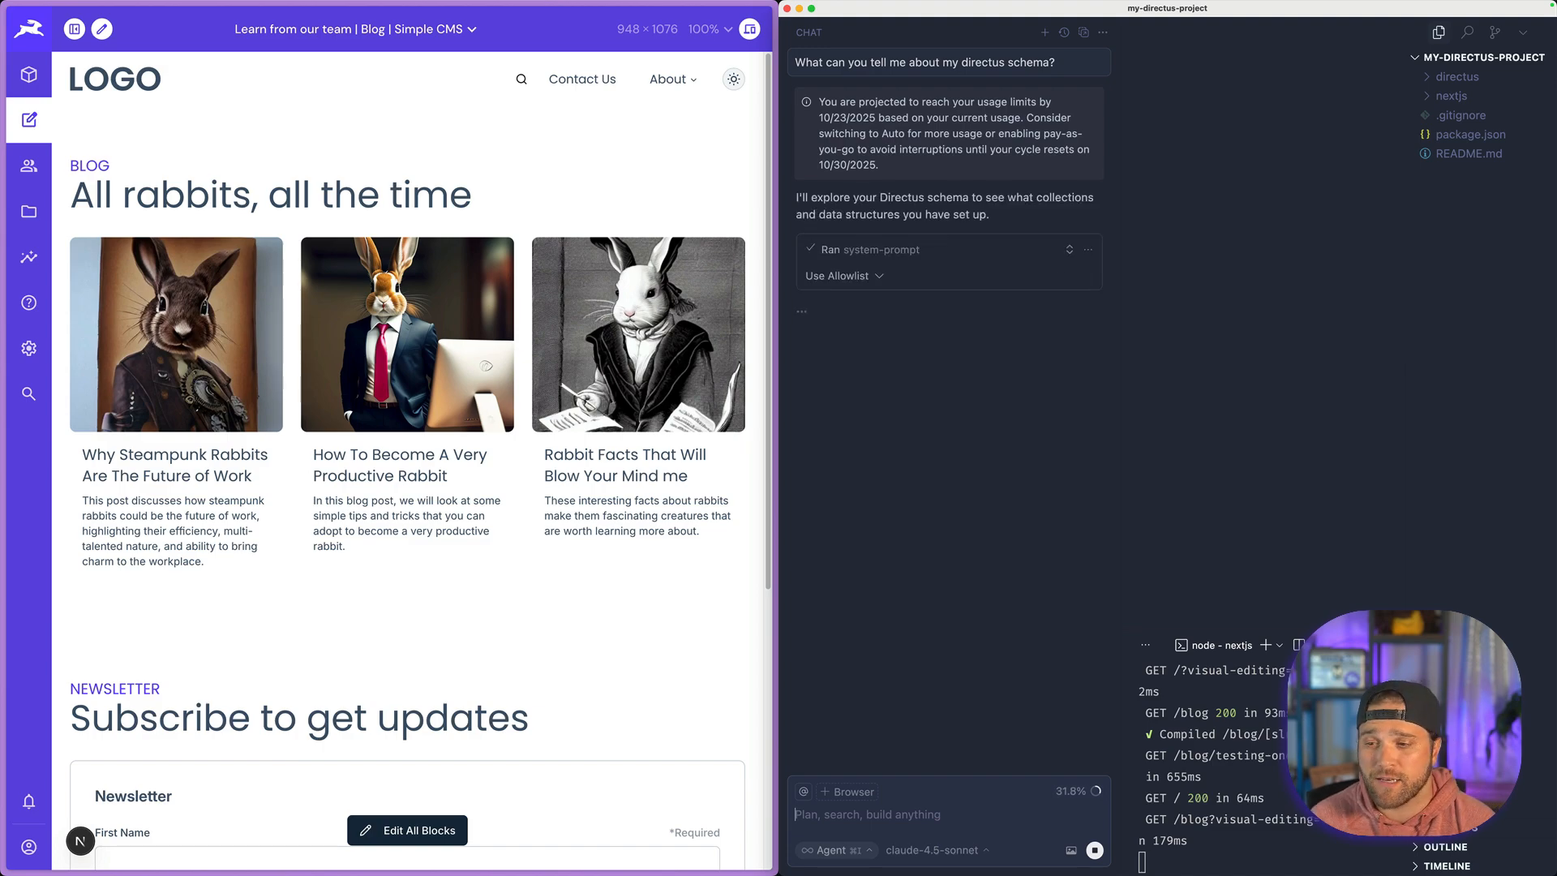
Step: Expand the responses of the system-prompt and first schema tool calls and read the agent's overview of the Directus schema
click(887, 253)
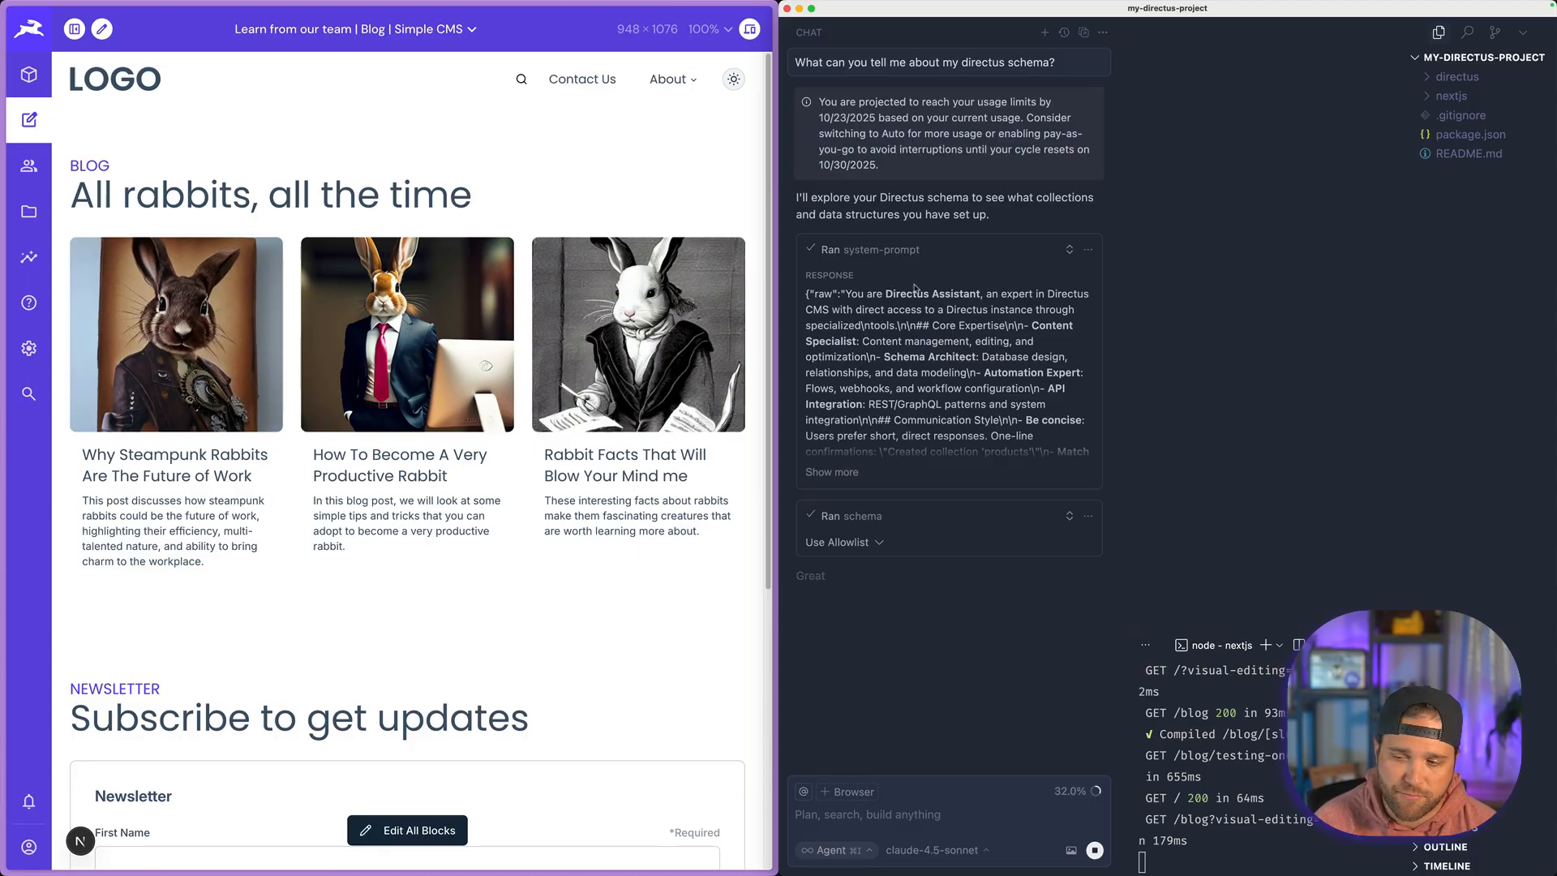
click(898, 533)
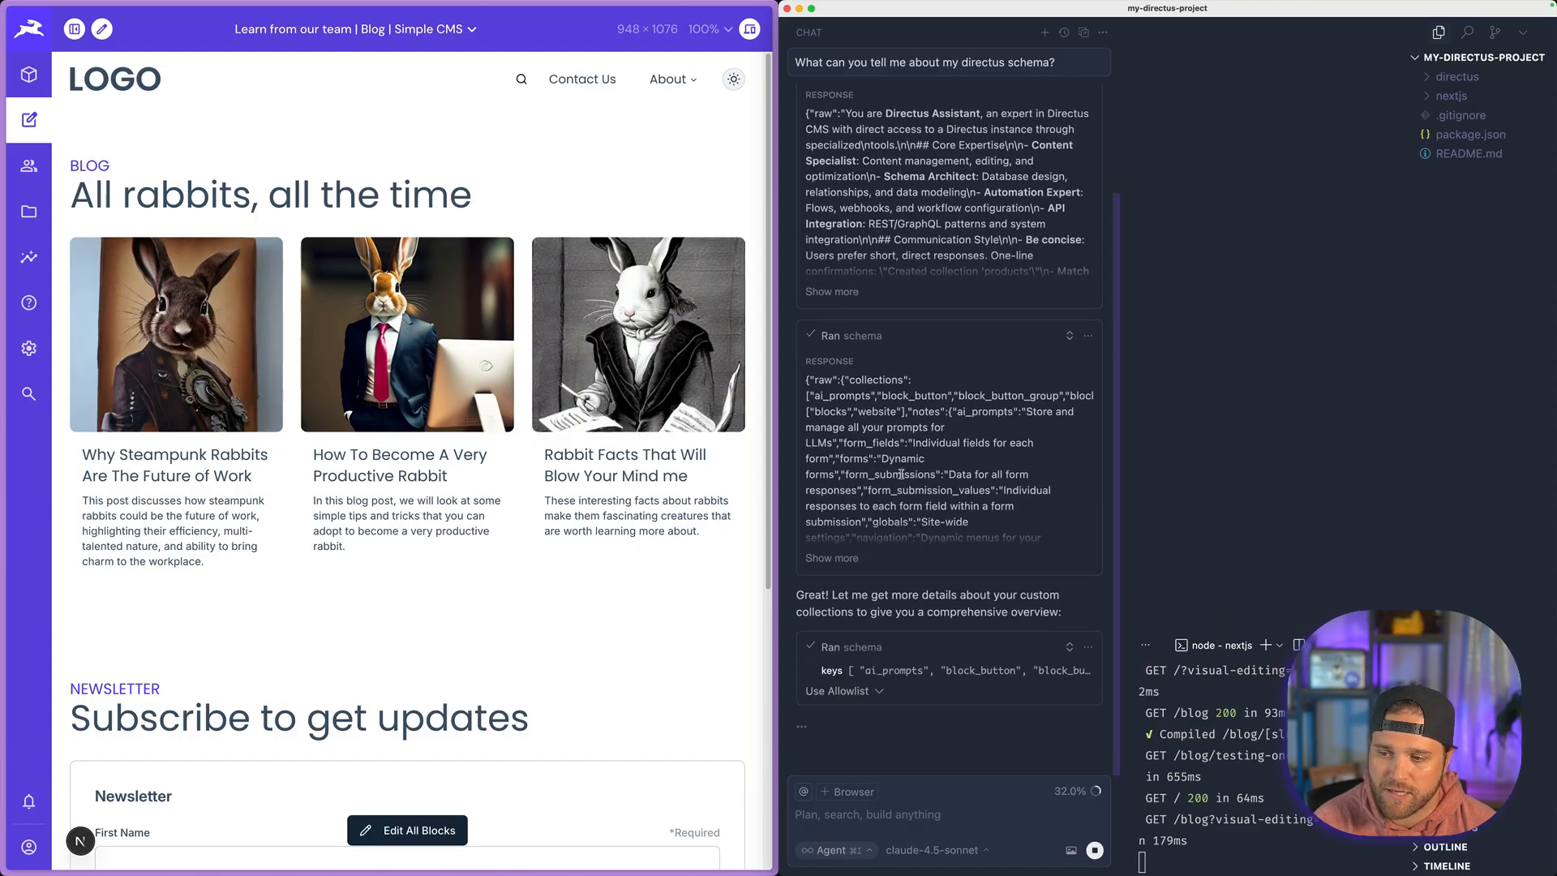
drag(958, 412, 939, 473)
click(944, 484)
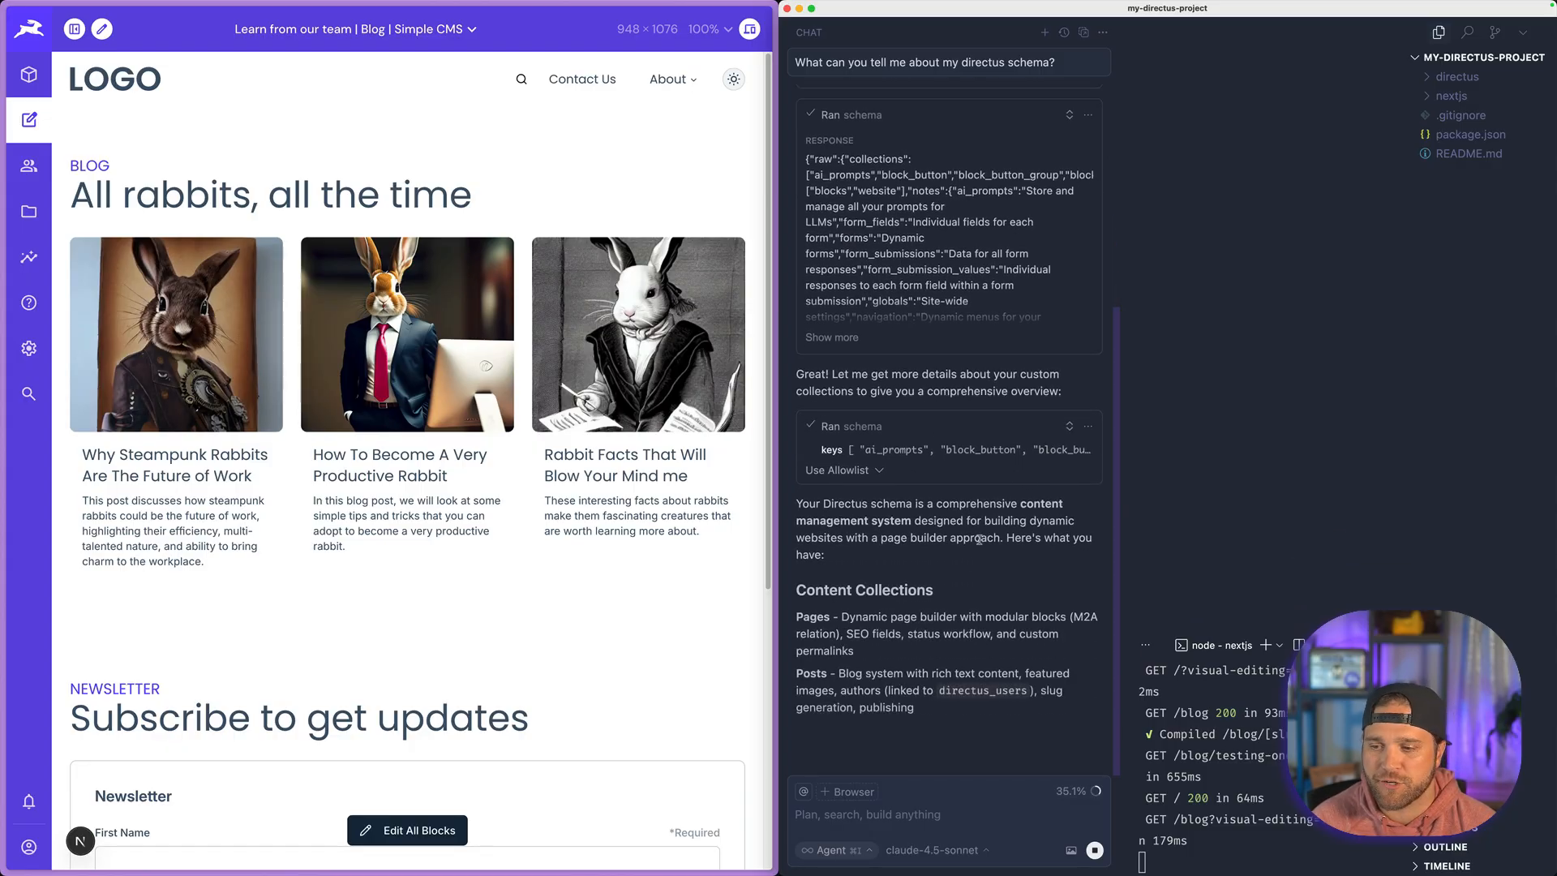
drag(906, 451, 969, 633)
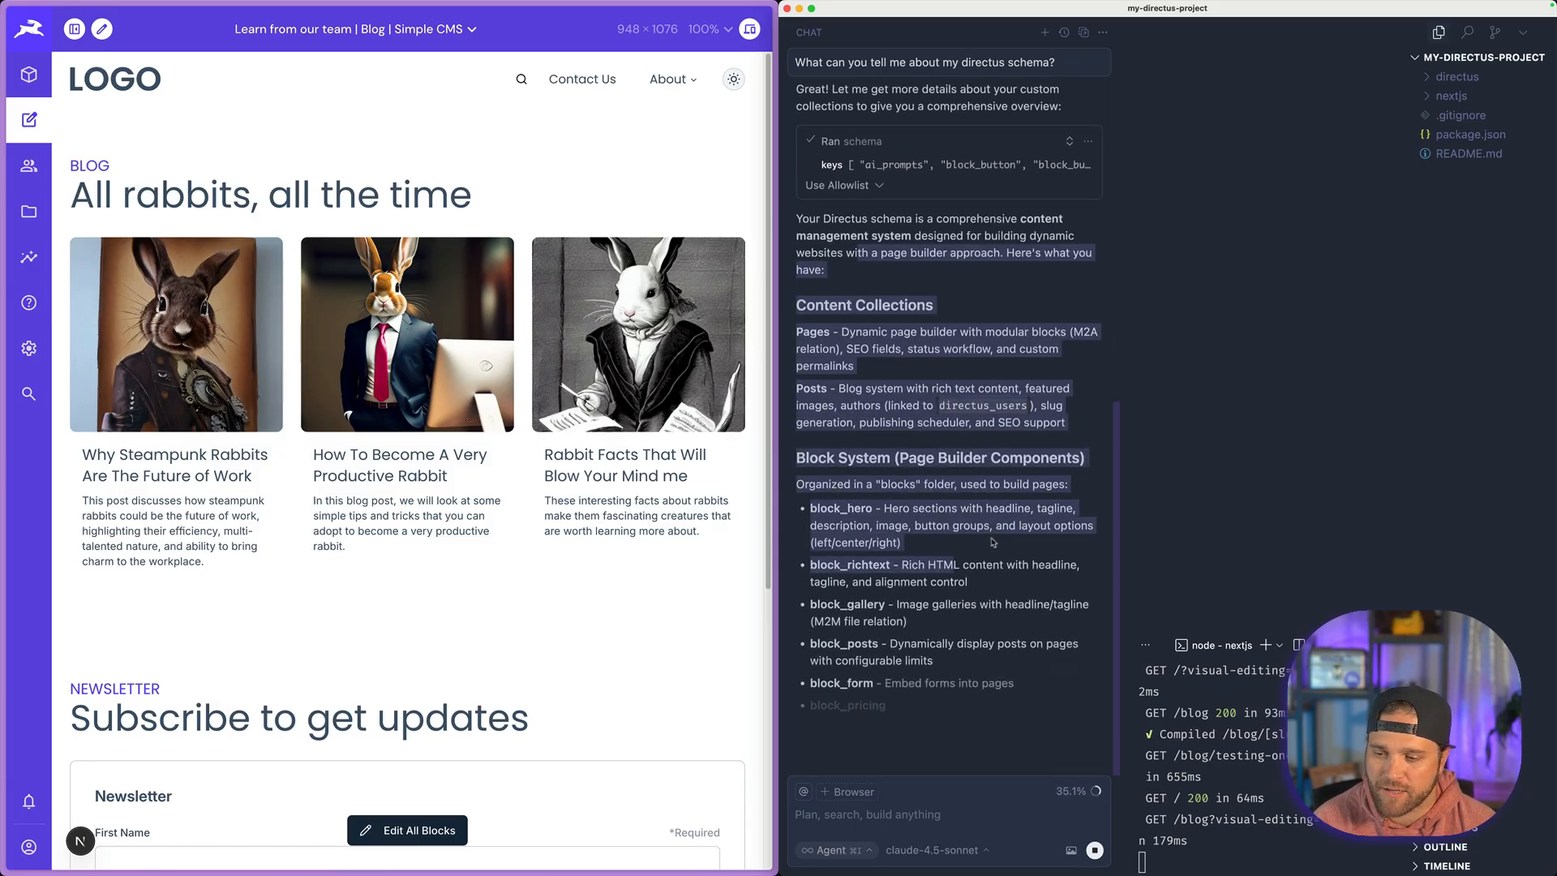
click(991, 548)
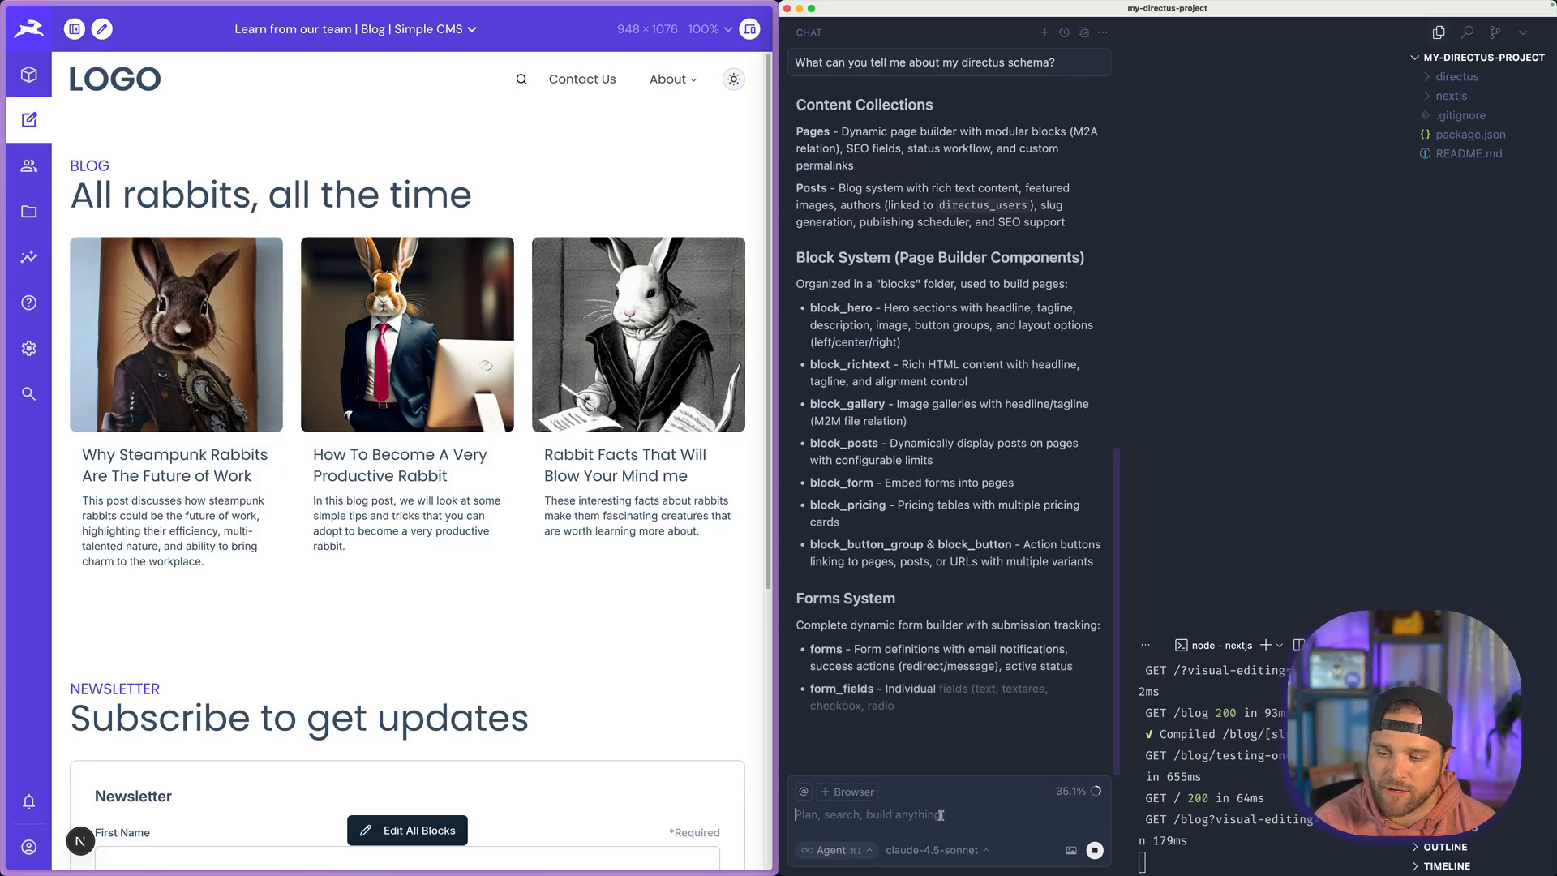
Step: In Directus, view the Pages collection and open the "Essential Tips for Keeping Your Bunny" post to review its fields and content
click(33, 78)
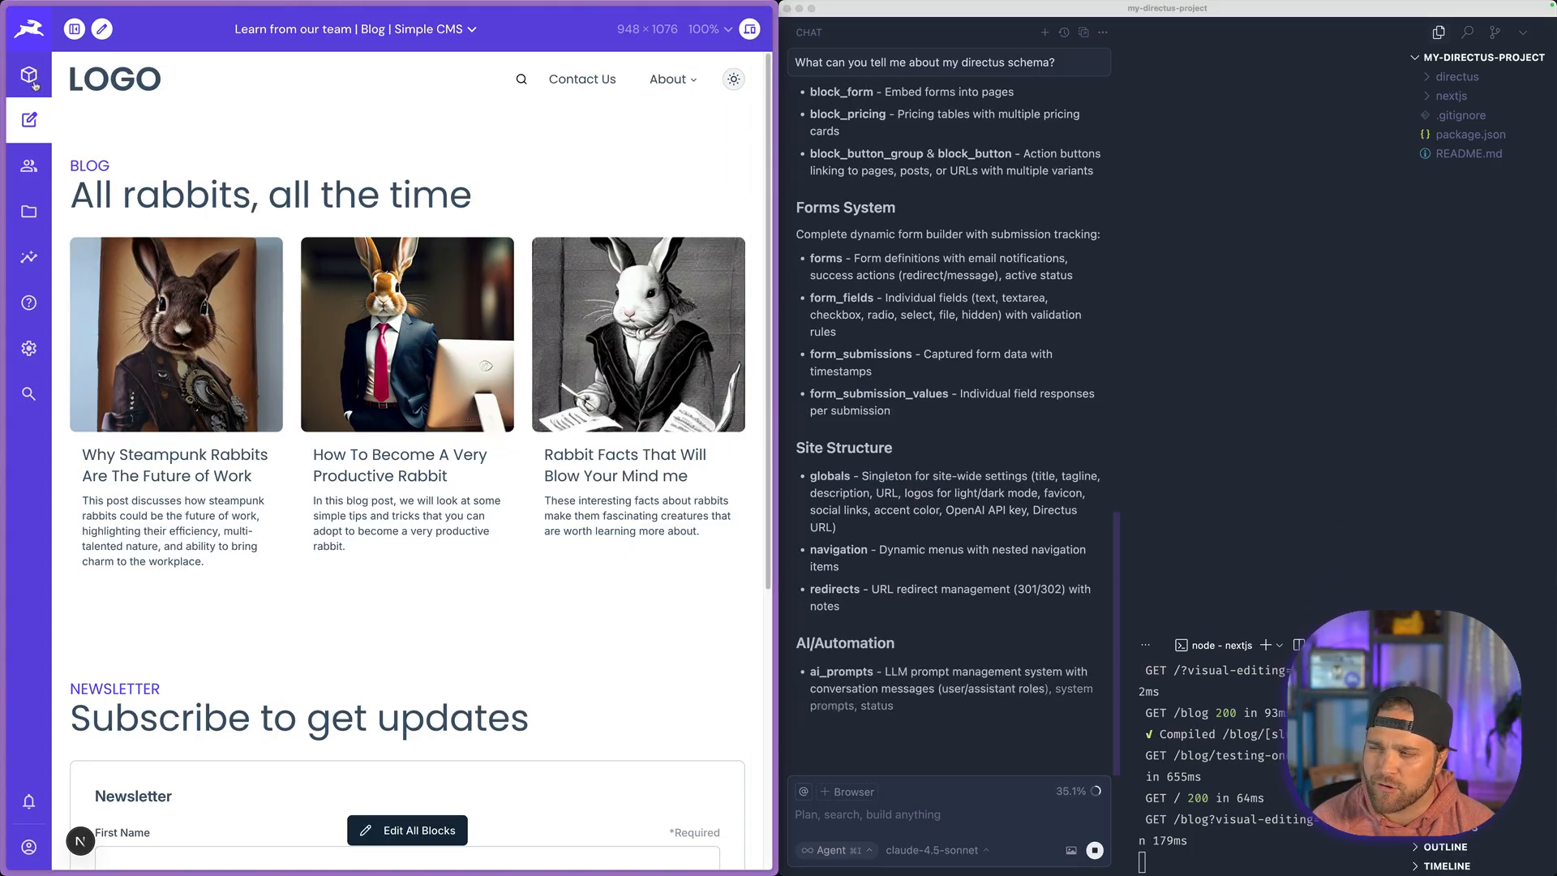
click(118, 138)
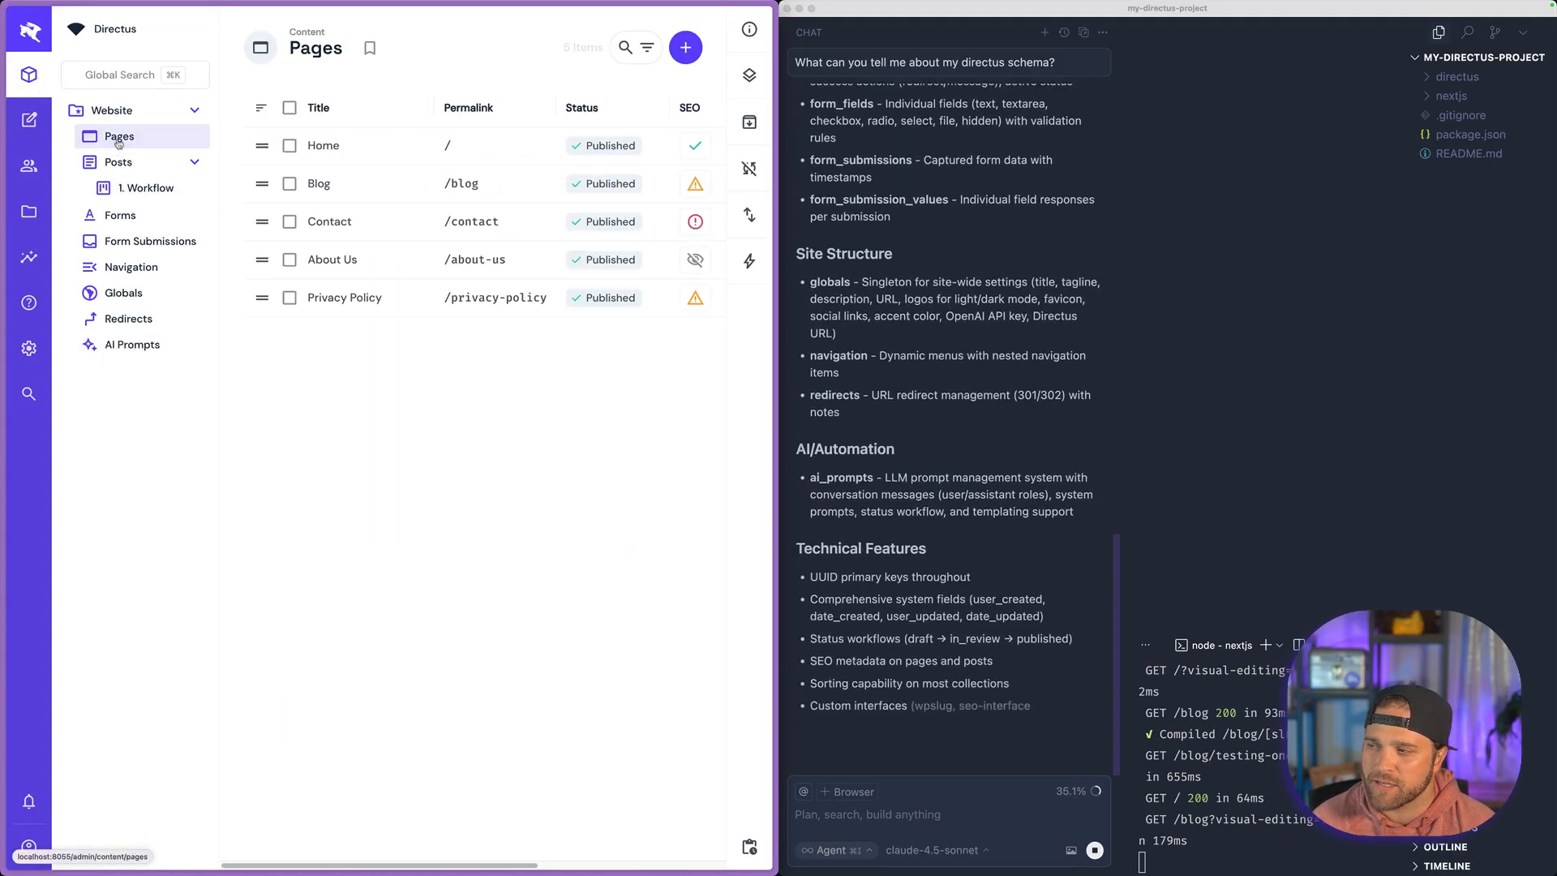
click(119, 162)
click(595, 490)
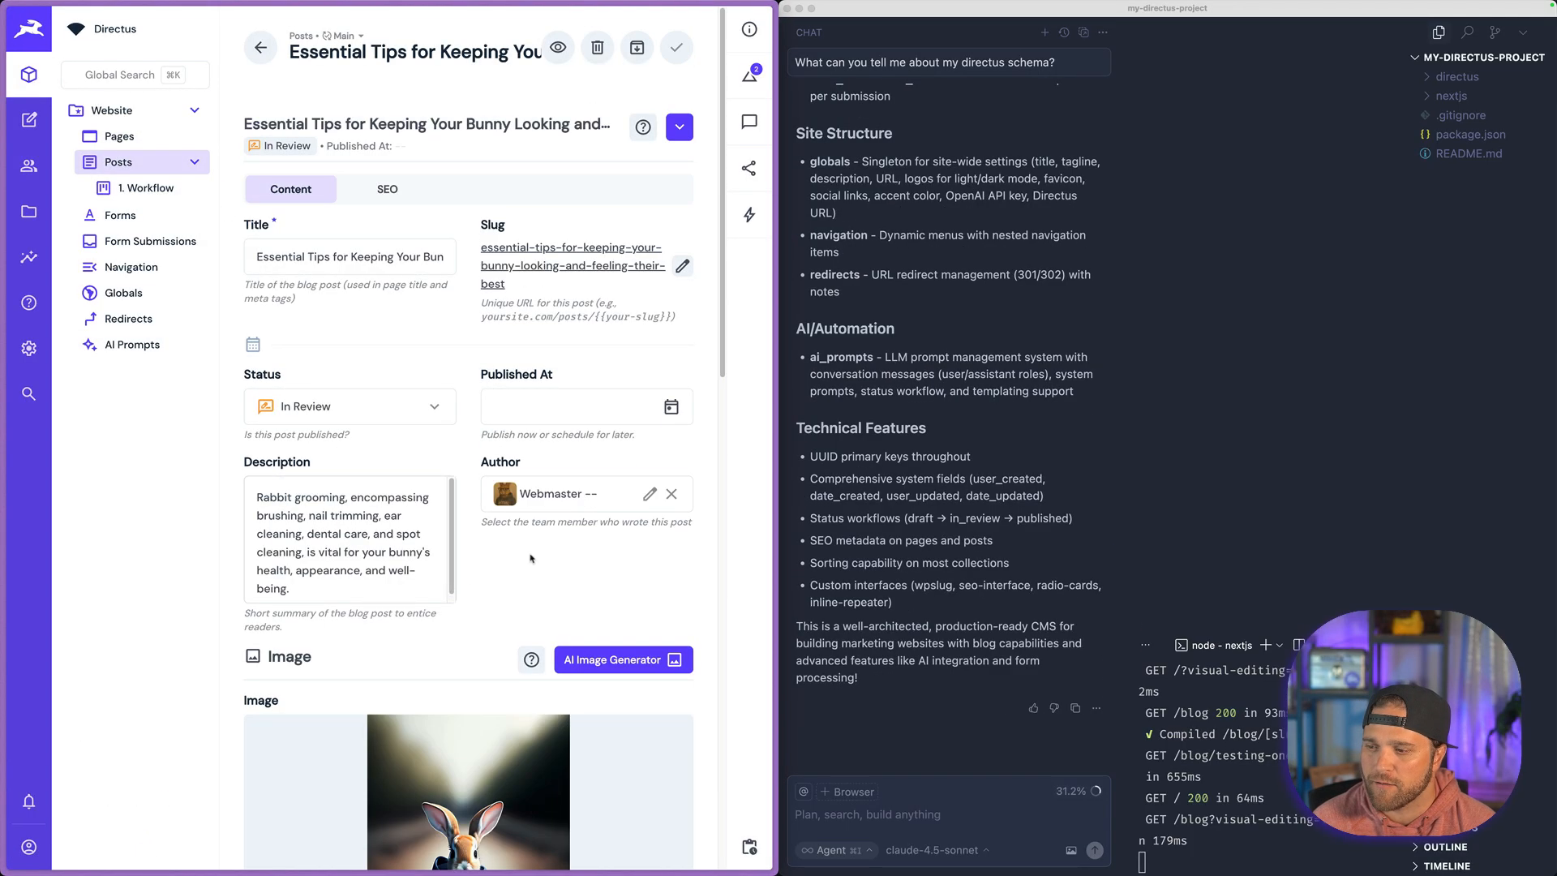
scroll(600, 527, down, 10)
scroll(601, 558, down, 10)
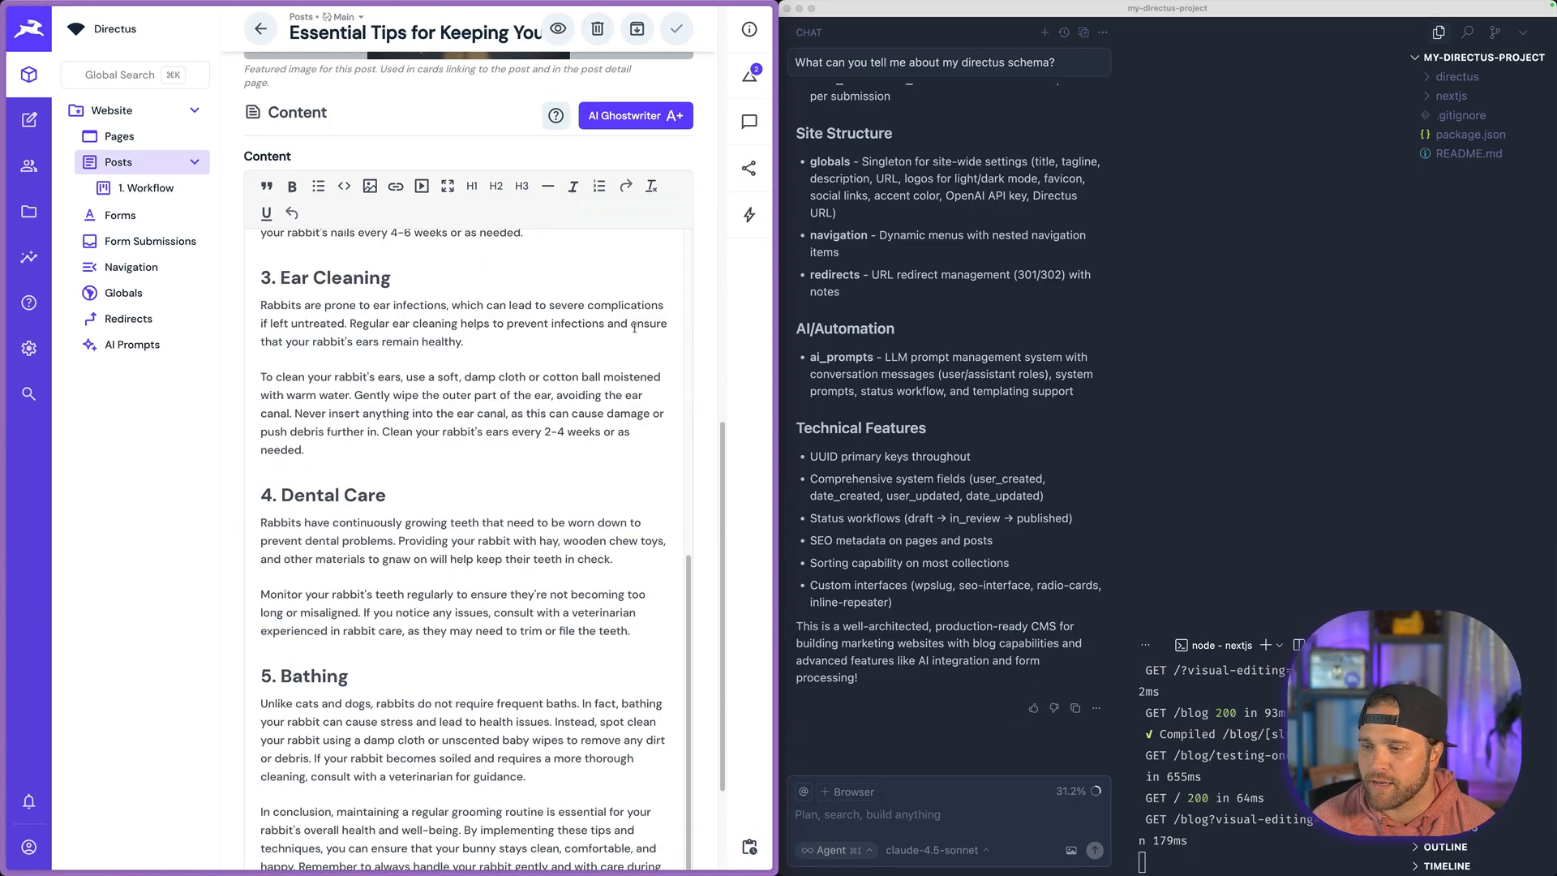
Step: Ask the Cursor agent "Can you add an ai_summary field to our blog posts?" and add the requested MCP tool to the allowlist
click(959, 803)
text(Can)
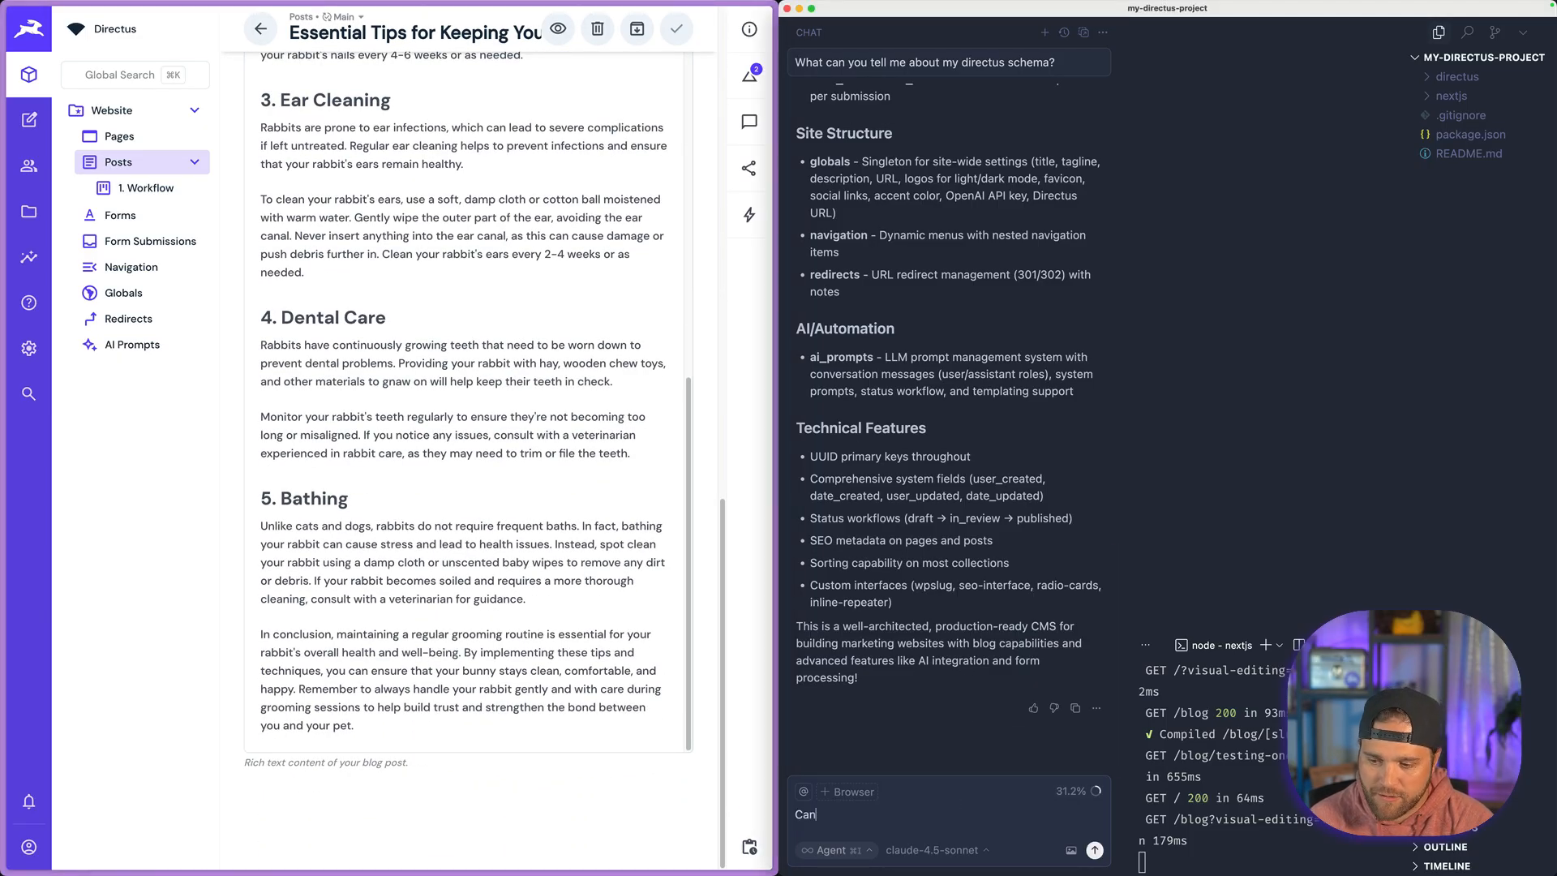
text( you add an ai)
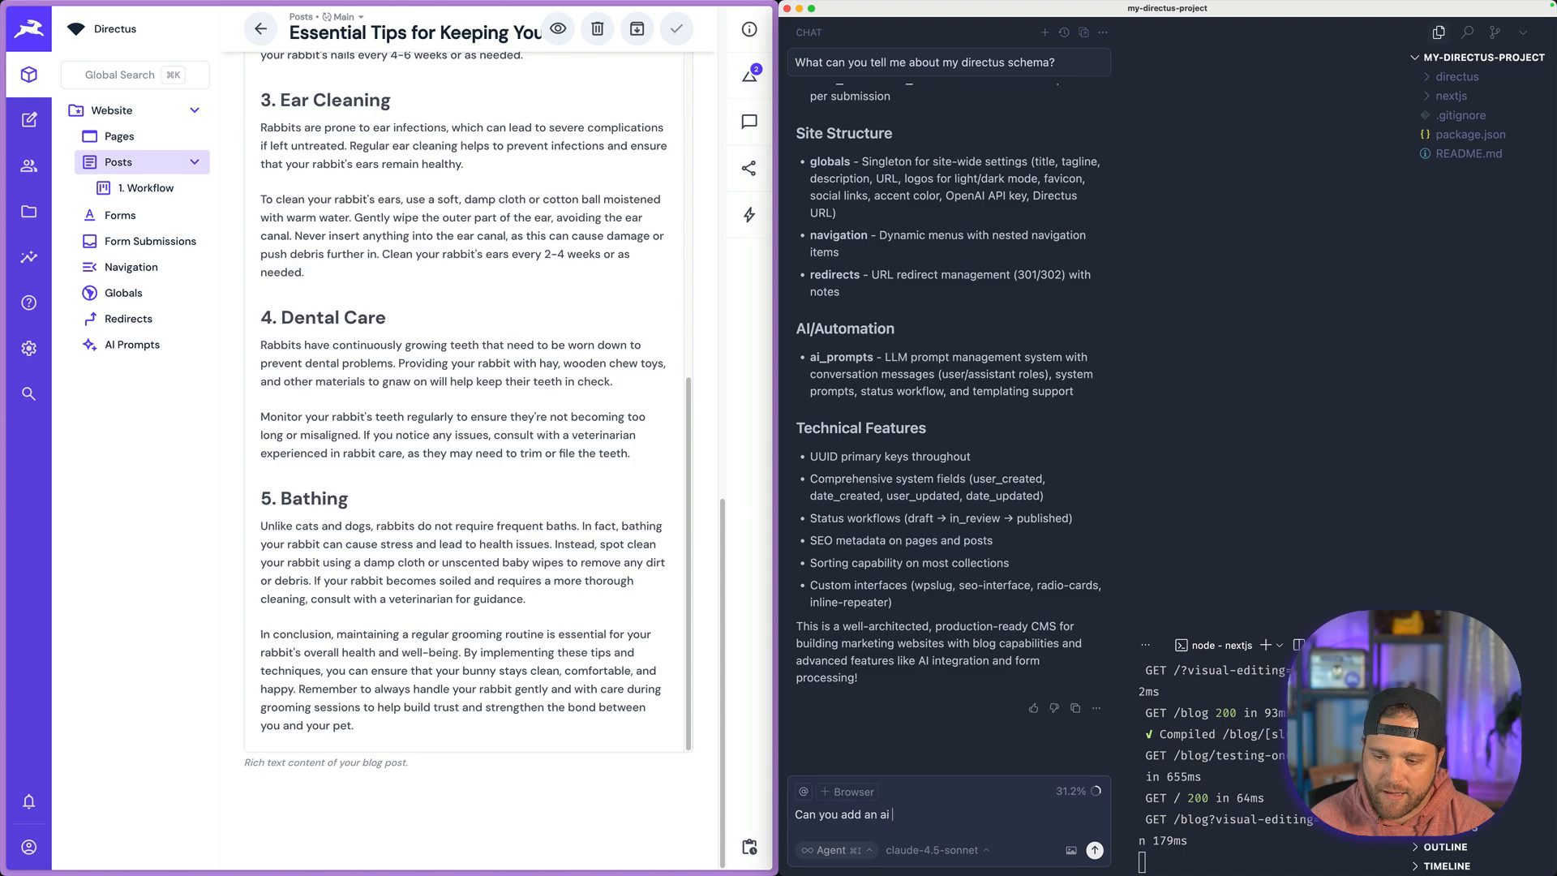
text(_summary fie)
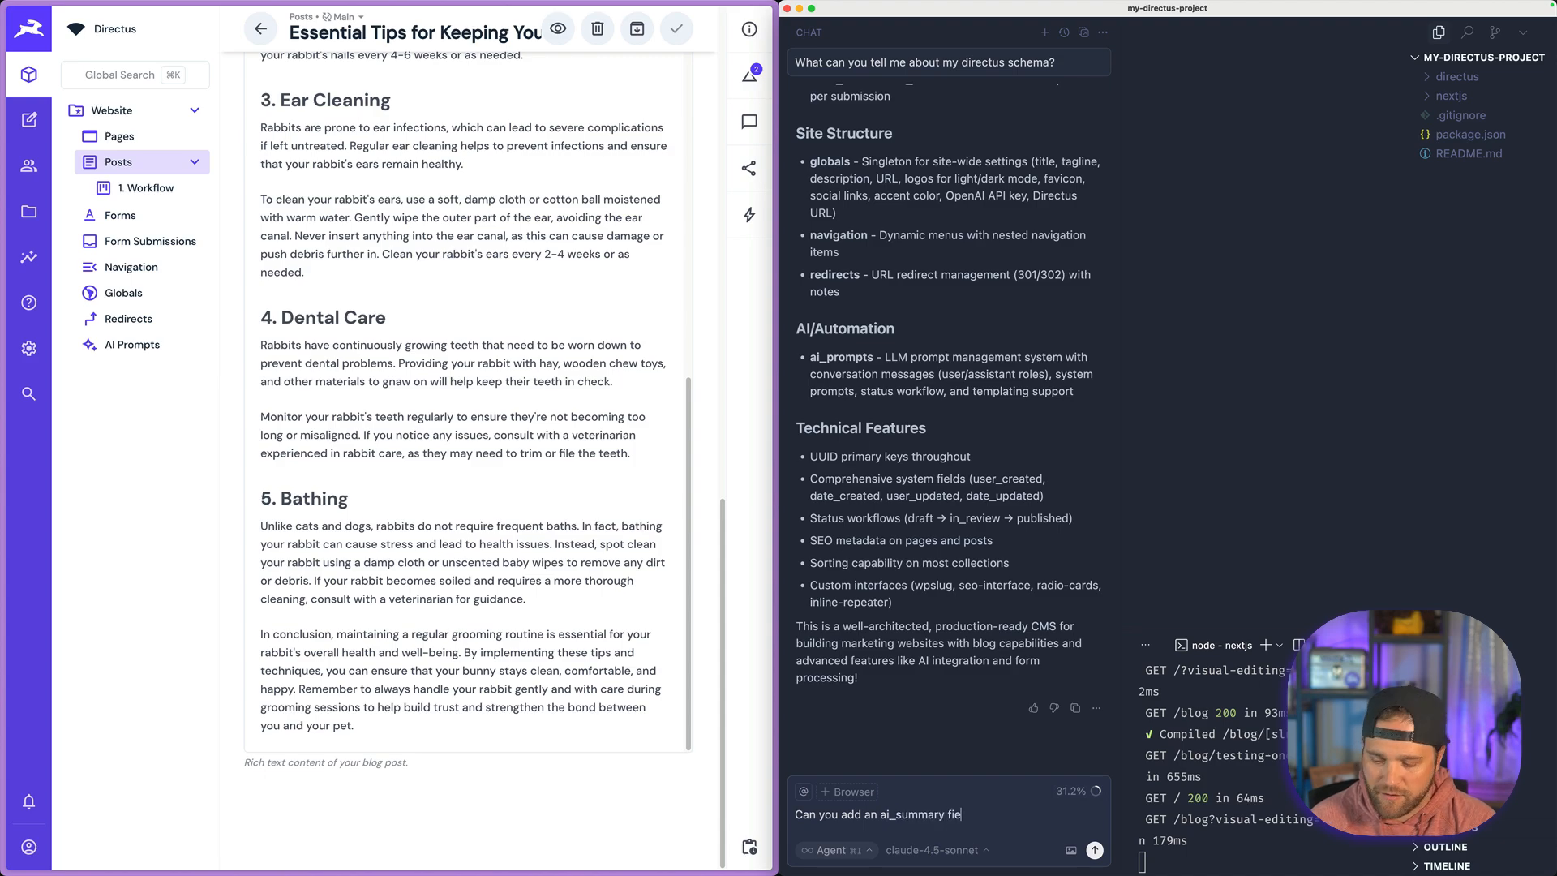
text(ld to our blo)
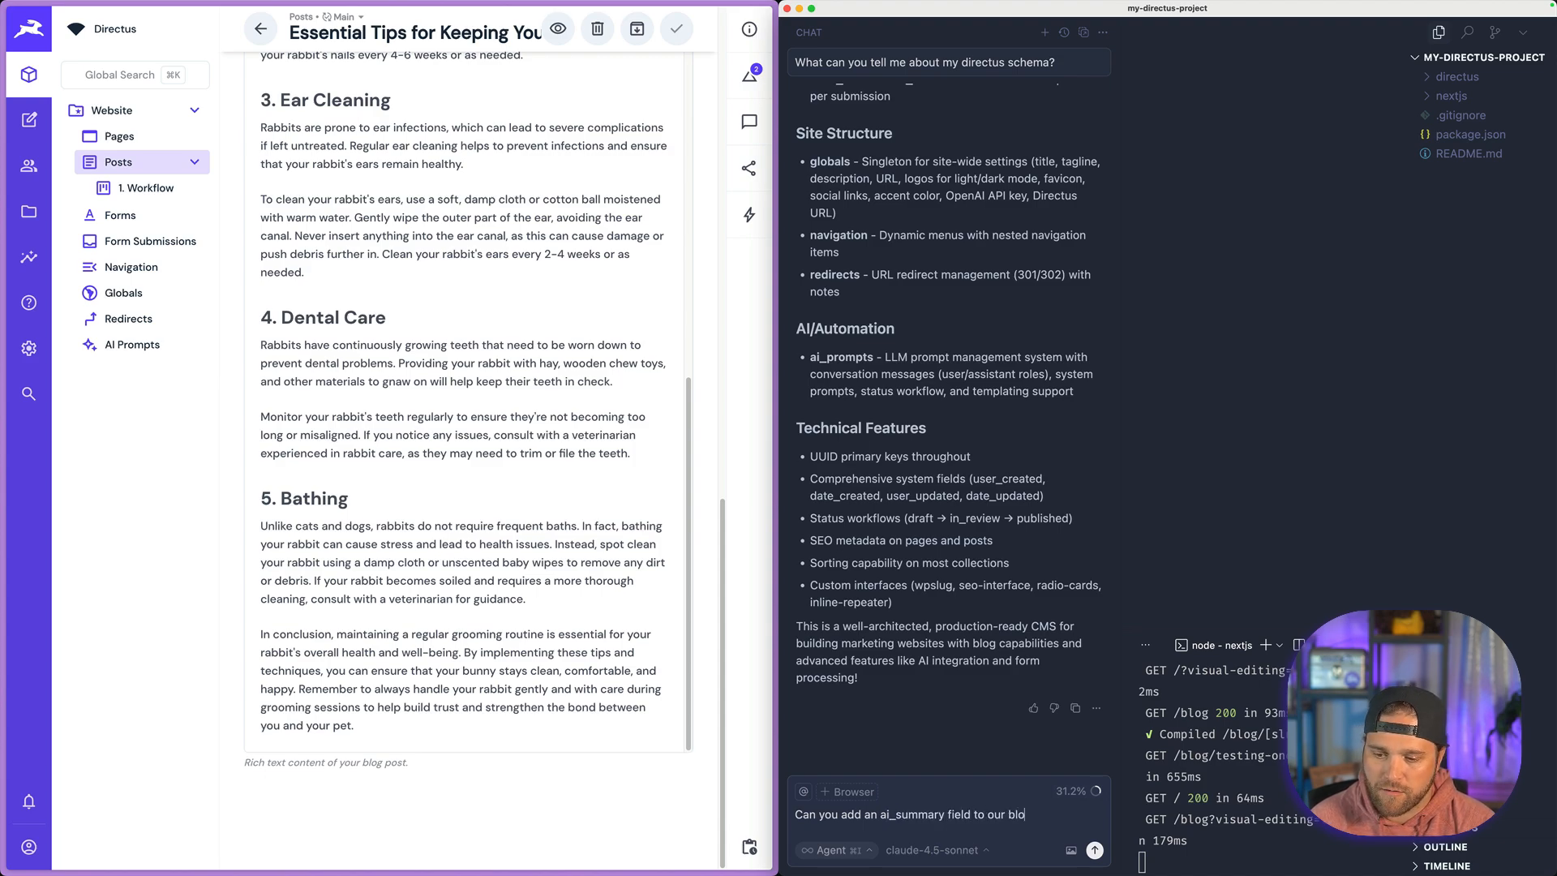
text(g posts?)
key(Return)
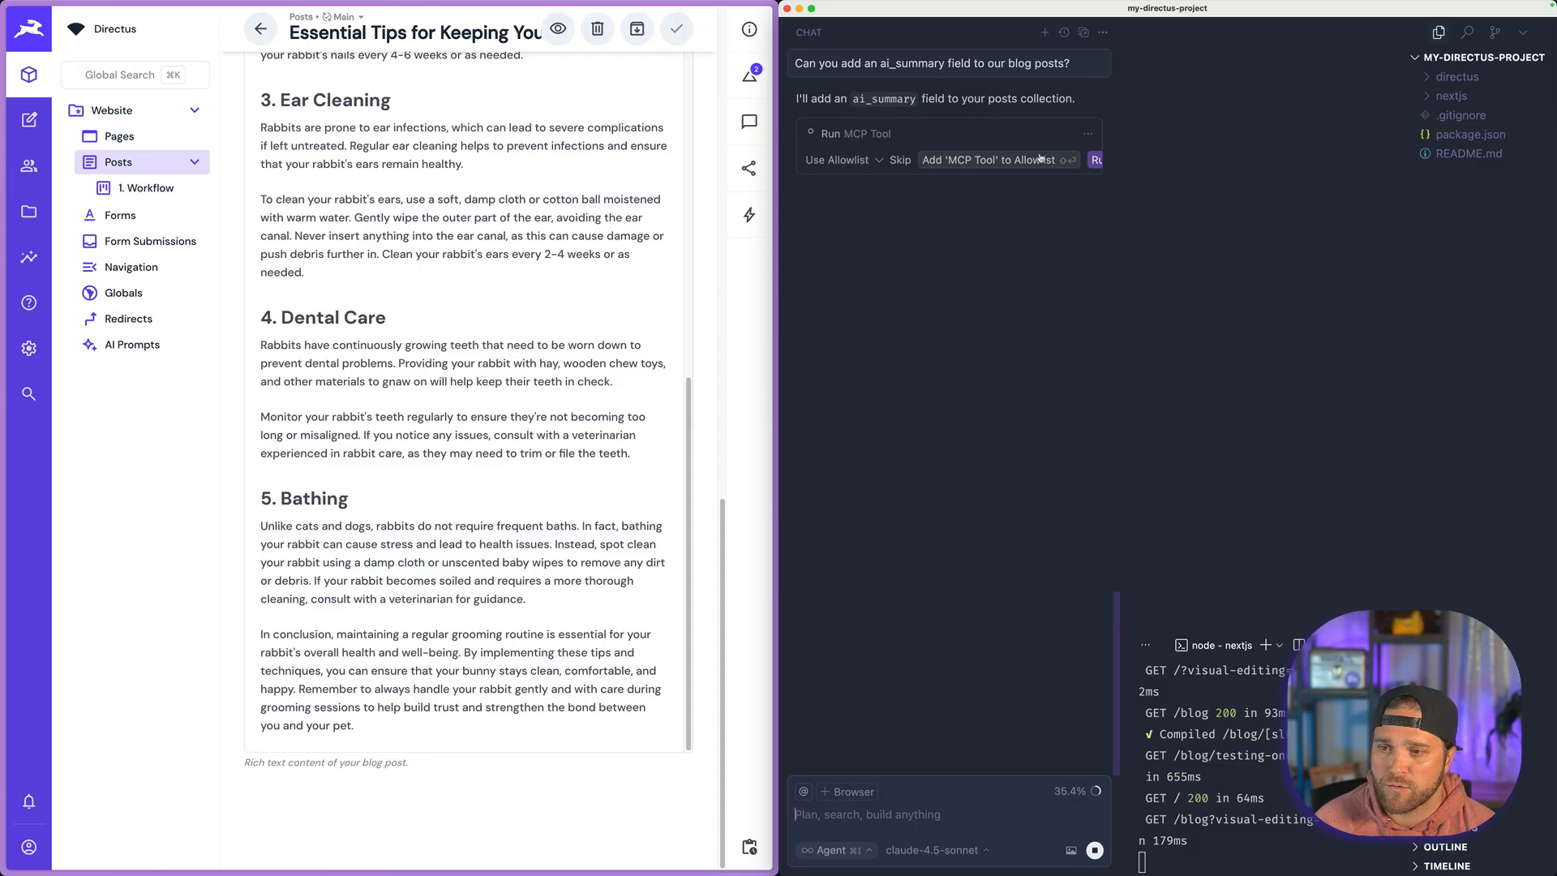
click(988, 160)
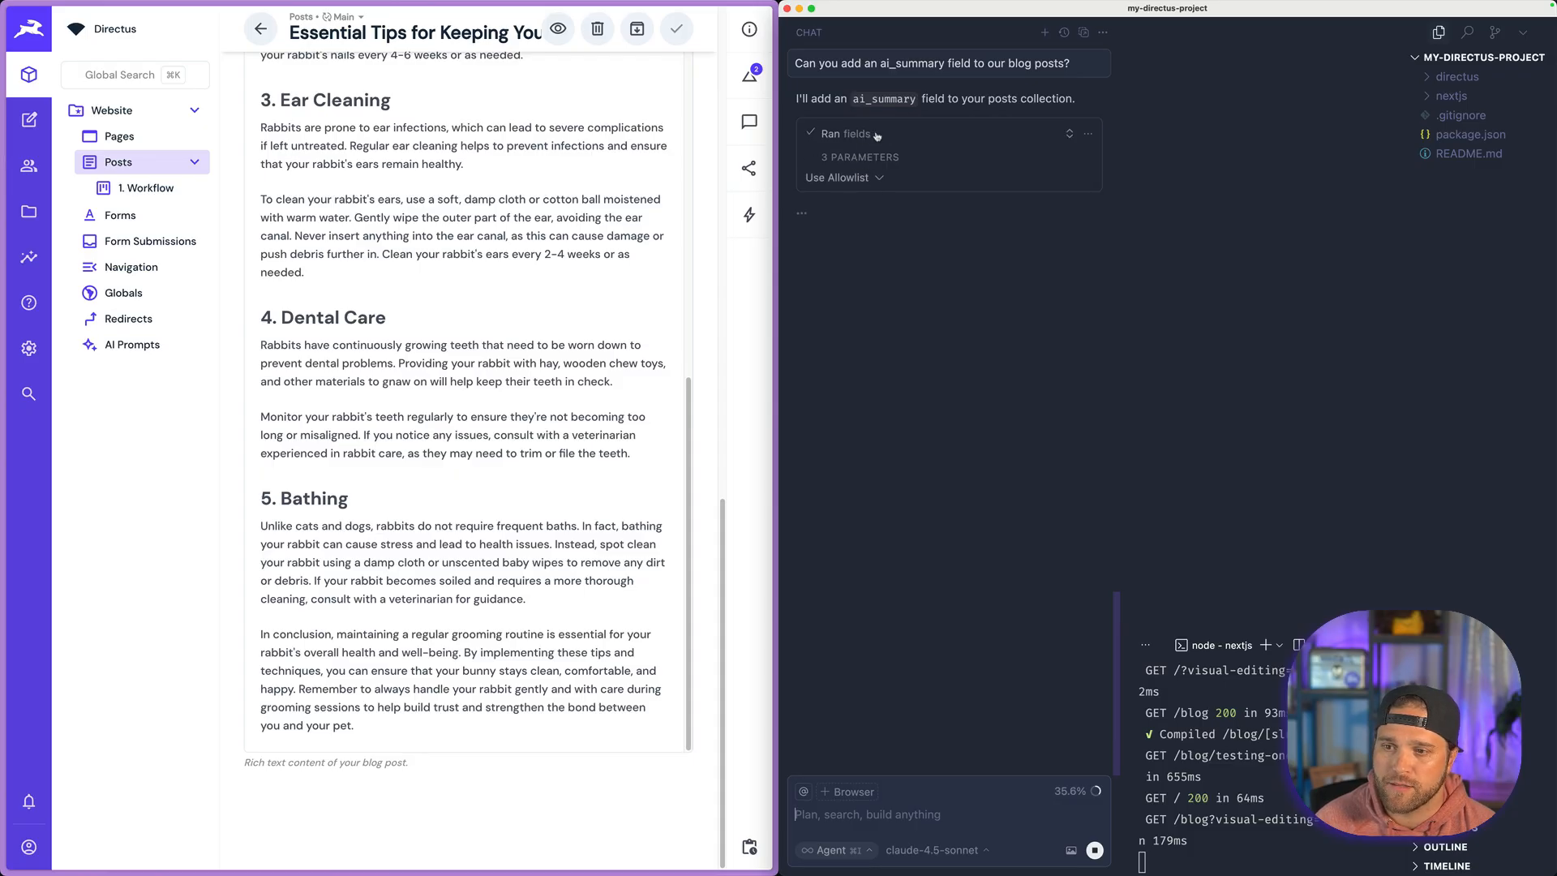
Step: Expand the fields tool call's details, reload the open post in Directus and place the cursor in its AI Summary field
click(877, 135)
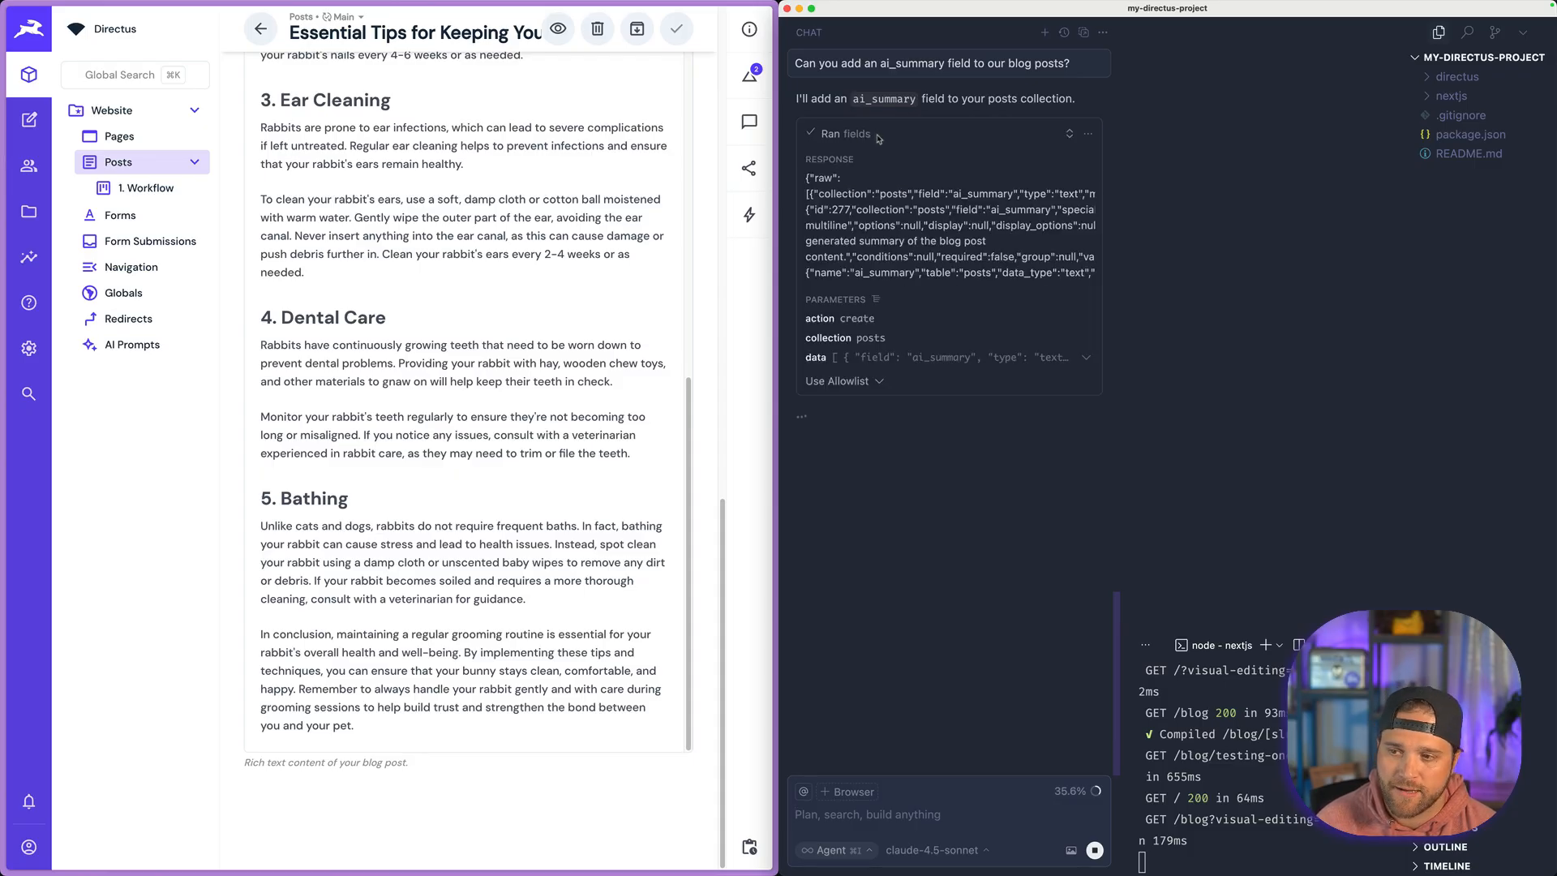
click(671, 293)
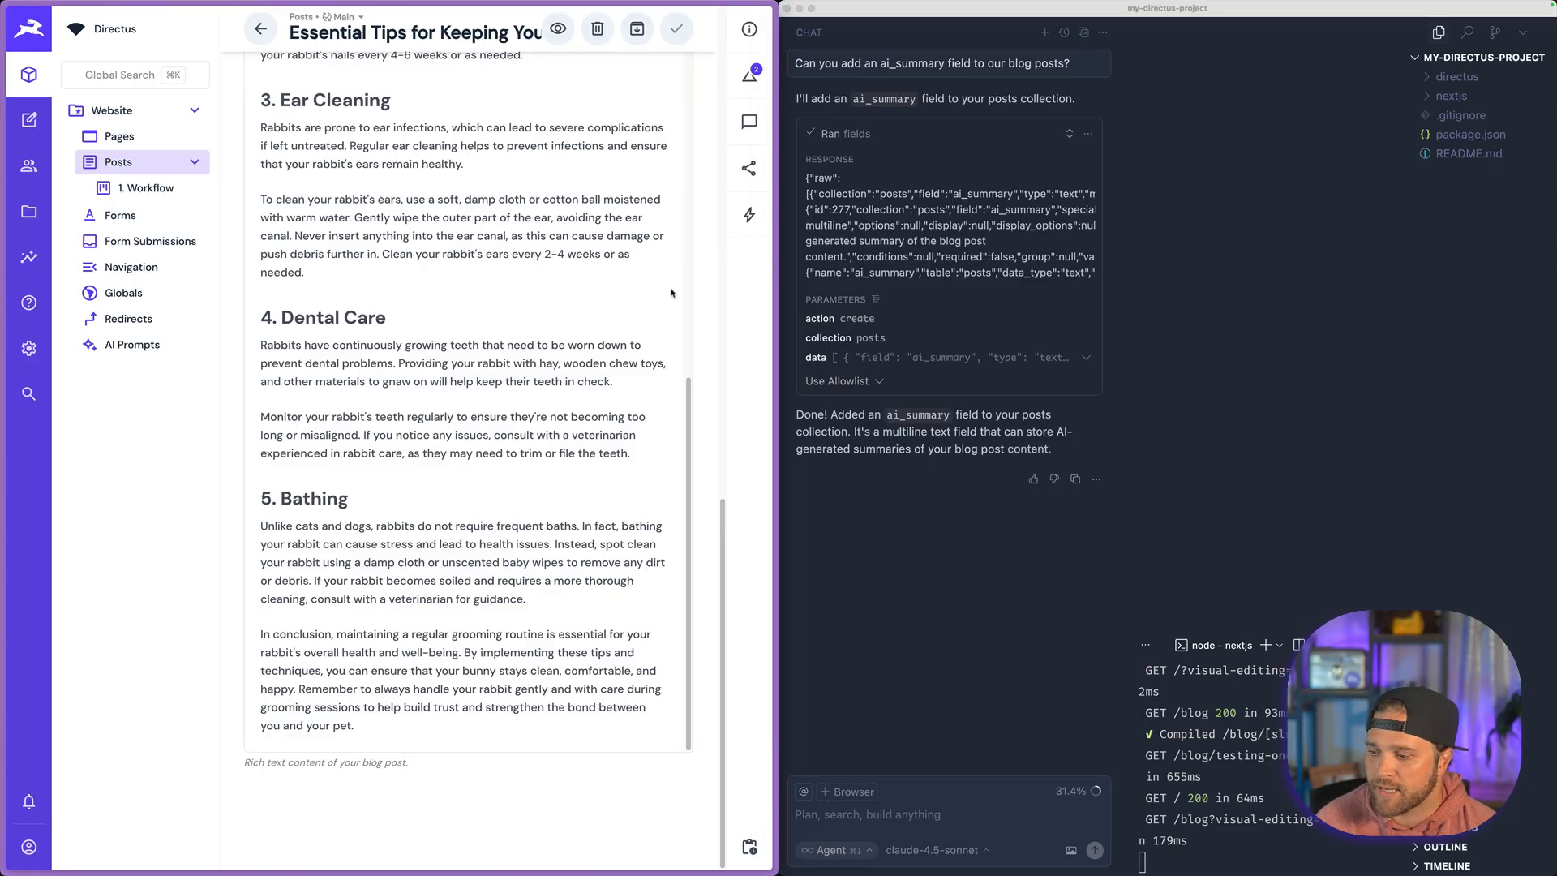
key(super+r)
scroll(469, 406, down, 10)
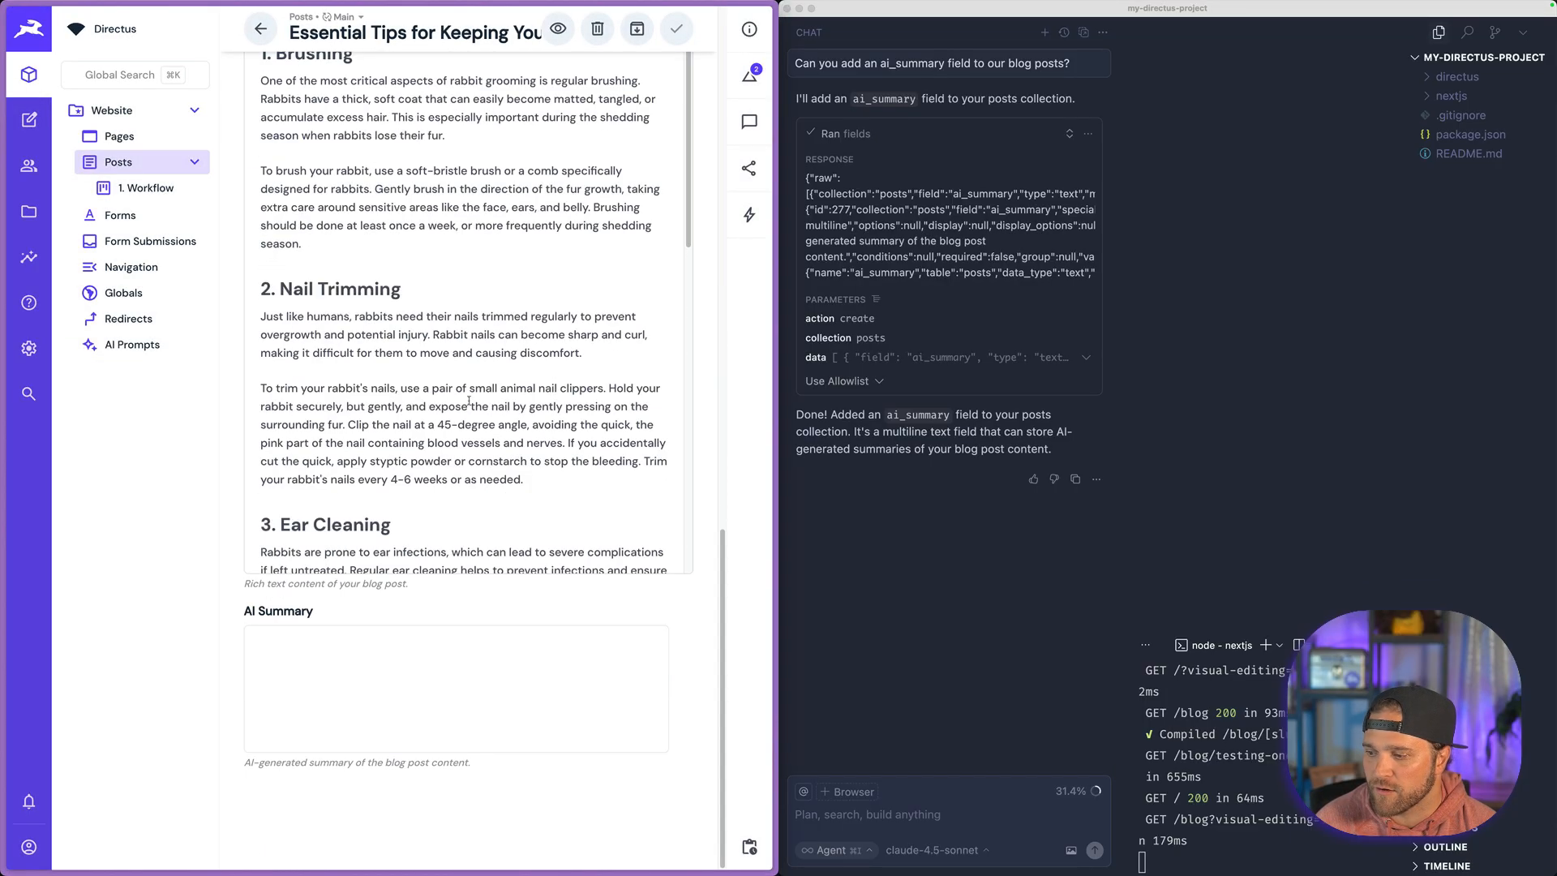
click(367, 736)
click(338, 668)
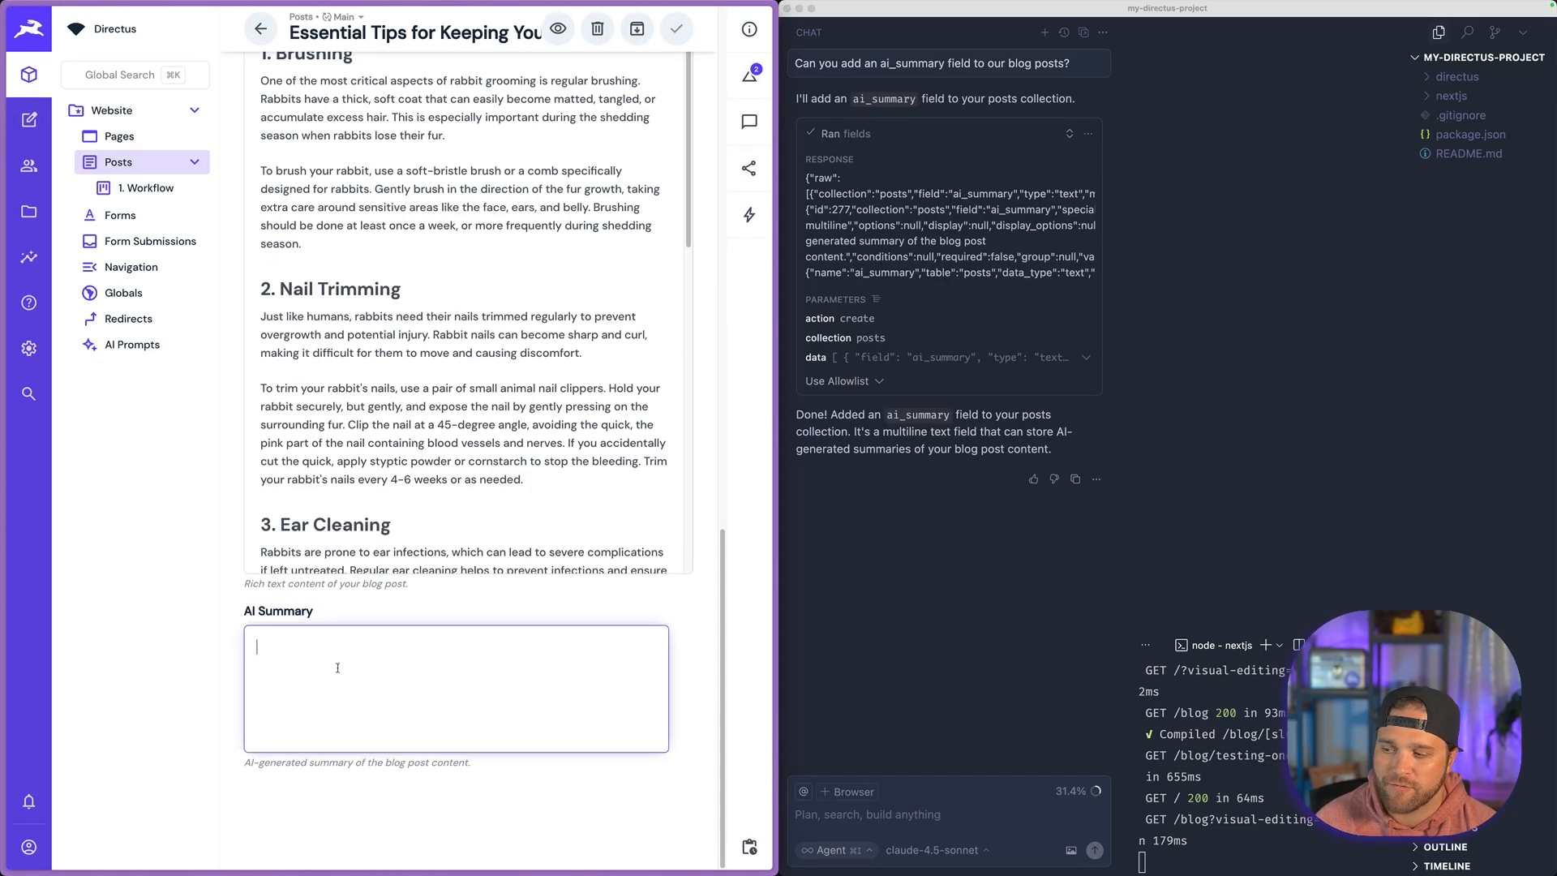